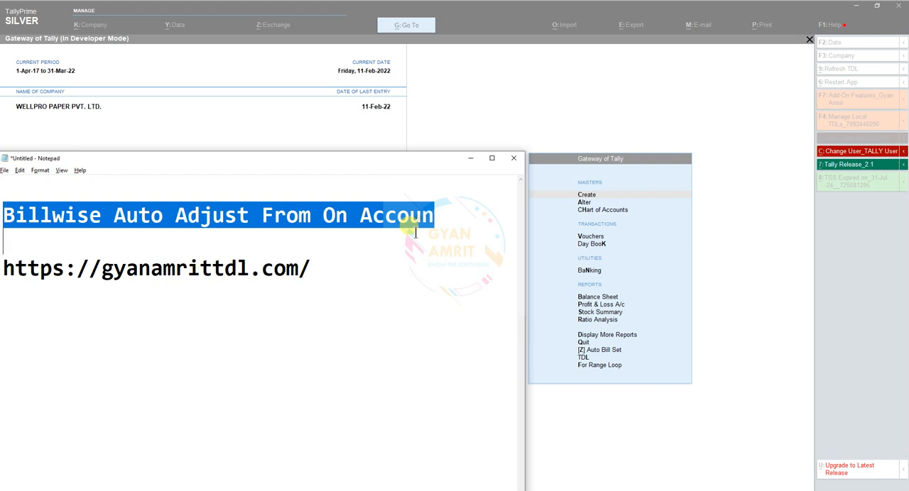
Step: Complete the note's heading as "Billwise Auto Adjust From On Account" and select the website address below it
left_click(416, 233)
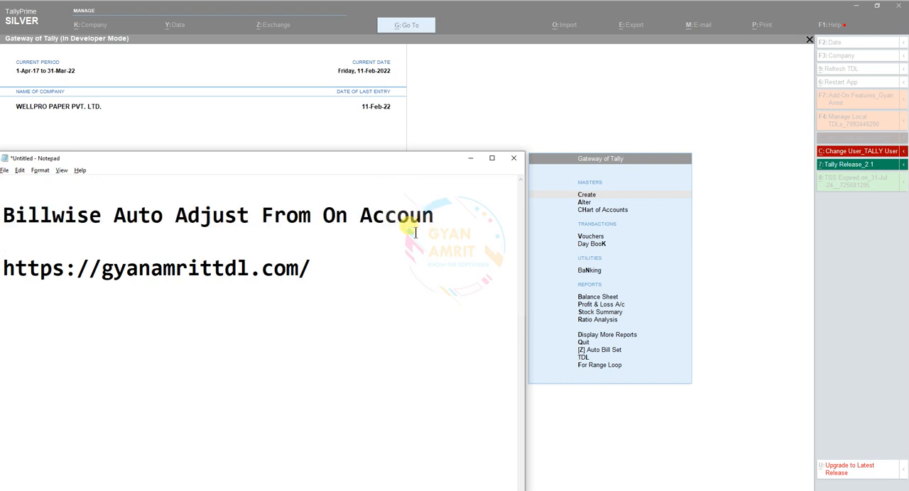
left_click(435, 217)
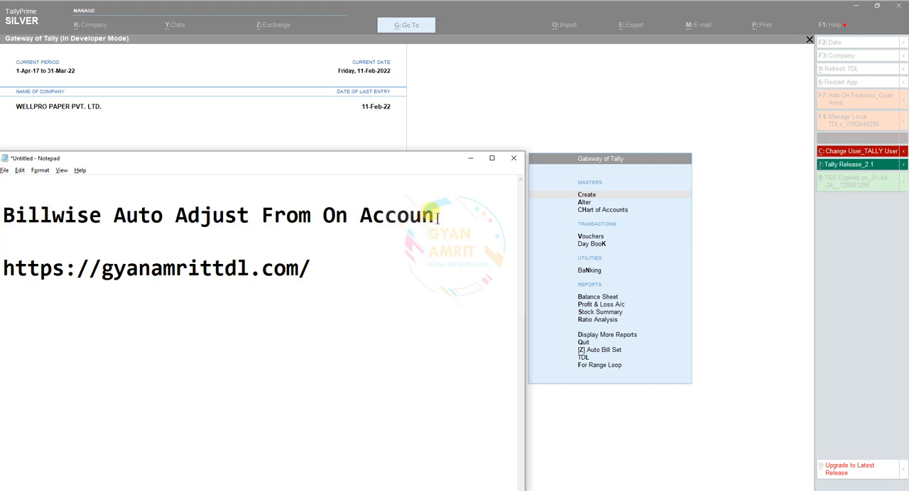
type("t")
left_click_drag(2, 269, 328, 260)
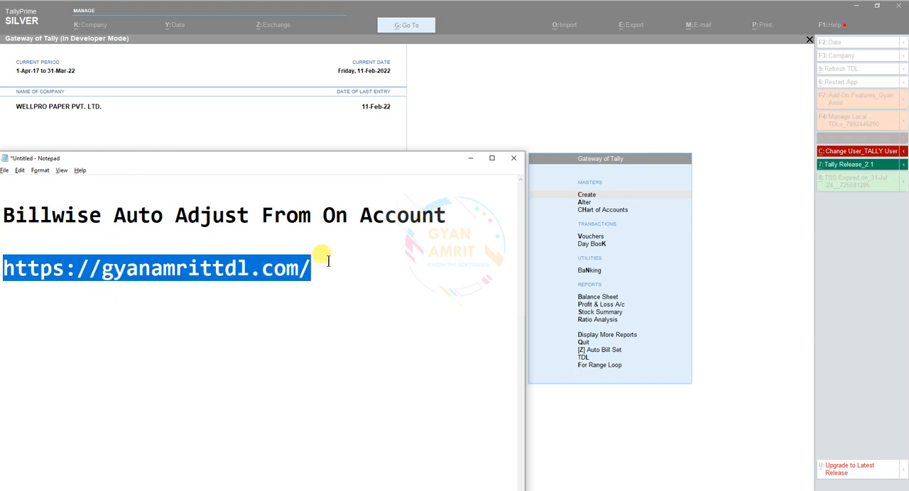
Step: Switch to the gyanamrittdl.com store in the browser, search it for "free" and open the Category page
left_click(680, 490)
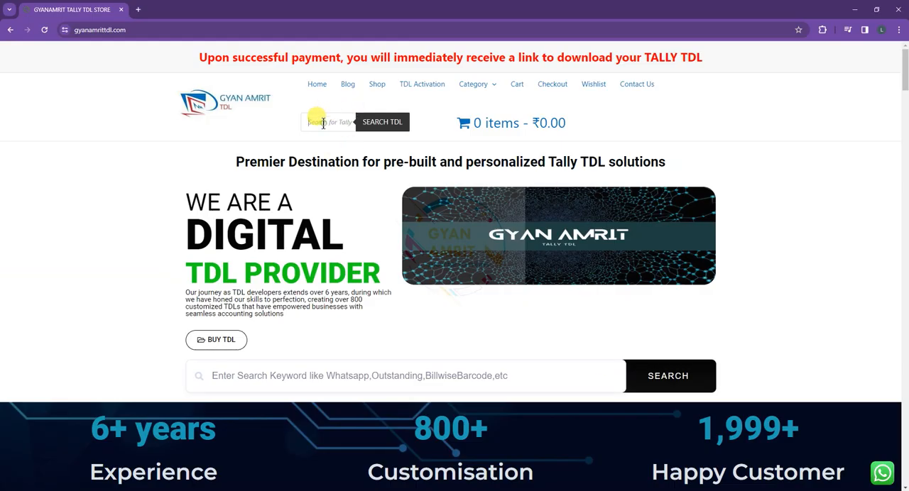
left_click(323, 123)
type("free")
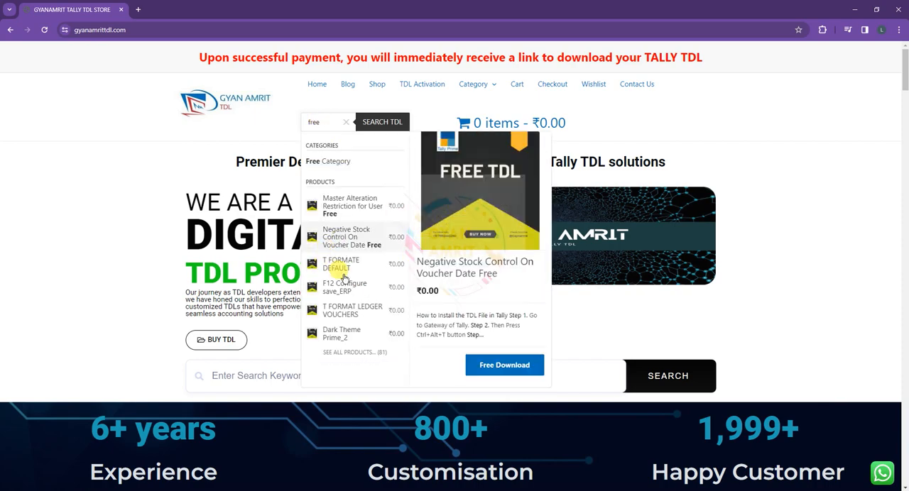
left_click(491, 84)
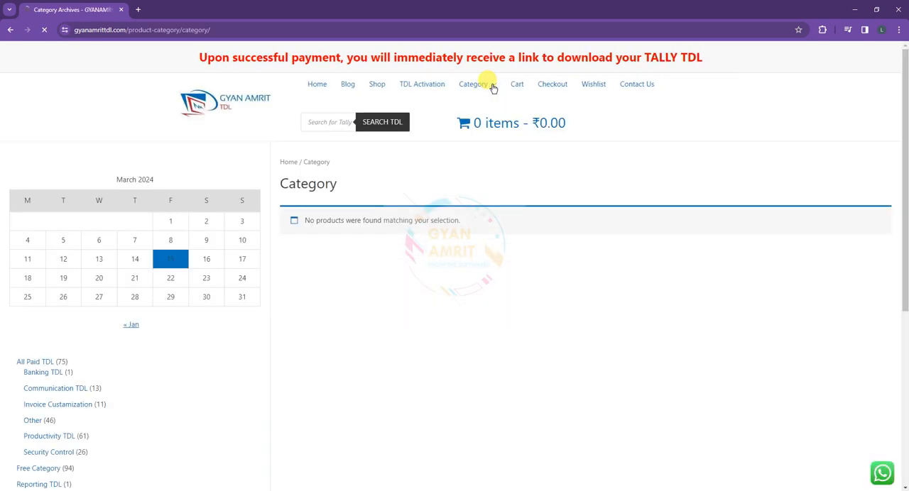
Step: Search the store for "secur" and clear the search text
left_click(323, 126)
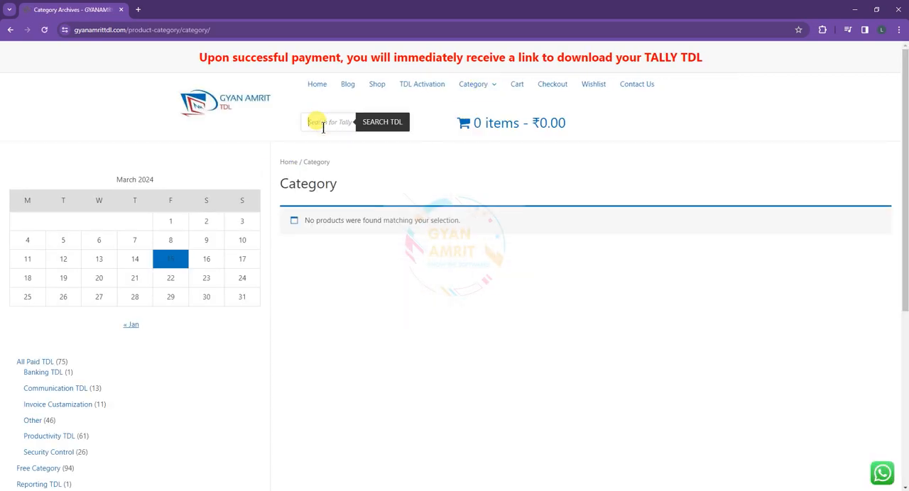
type("secur")
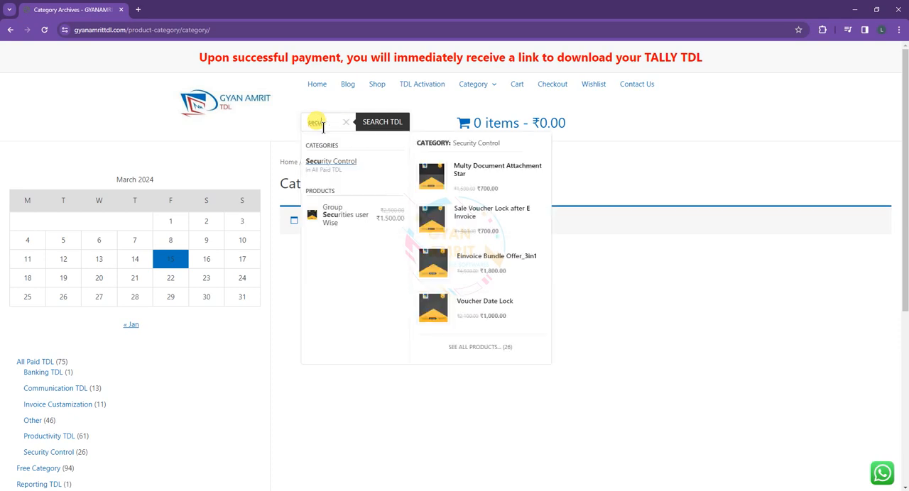
key("BackSpace")
key("BackSpace")
key("BackSpace")
key("BackSpace")
key("BackSpace")
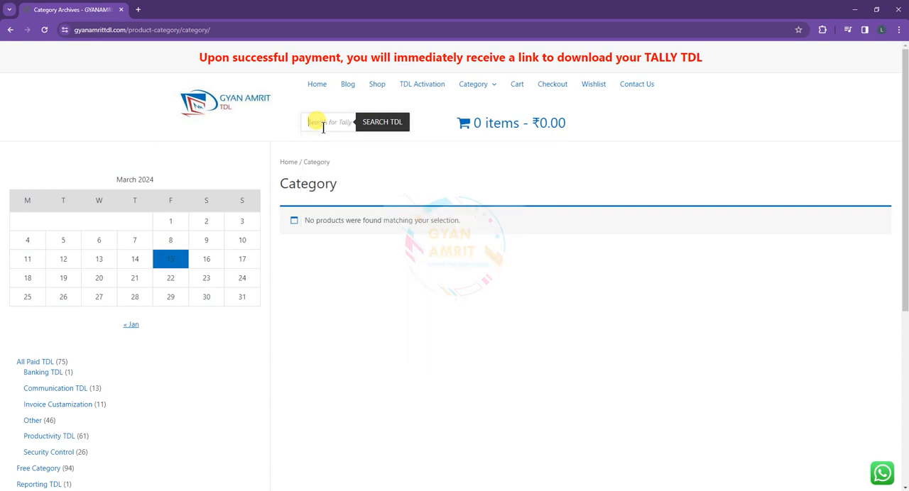
Step: Return to the Notepad note and select the word "Billwise" in its heading
key("alt+Tab")
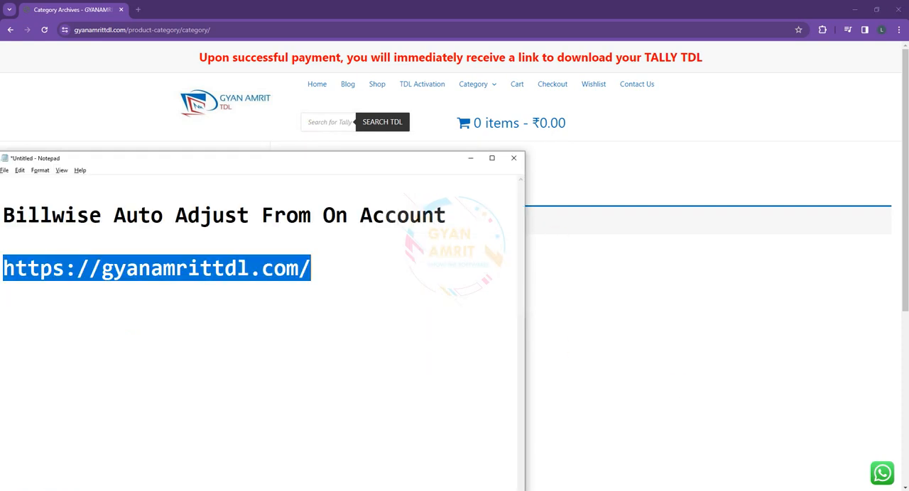
left_click(75, 216)
double_click(73, 216)
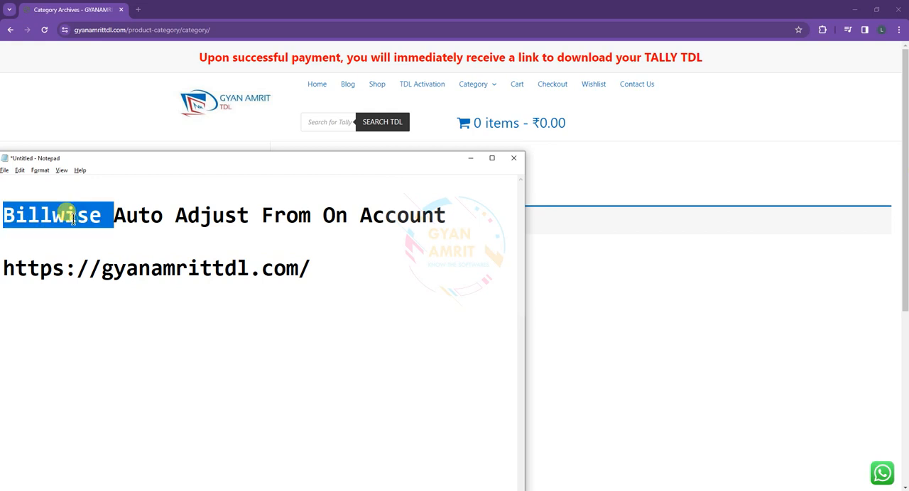
Step: Switch to TallyPrime and minimize the Notepad window so the Gateway of Tally is unobstructed
left_click(544, 485)
key("alt+Tab")
key("alt+Tab")
key("alt+Tab")
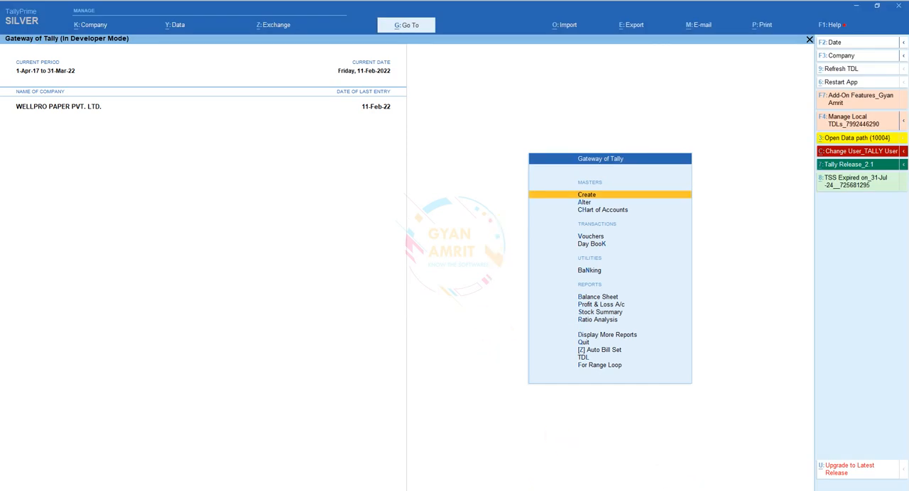
left_click(701, 490)
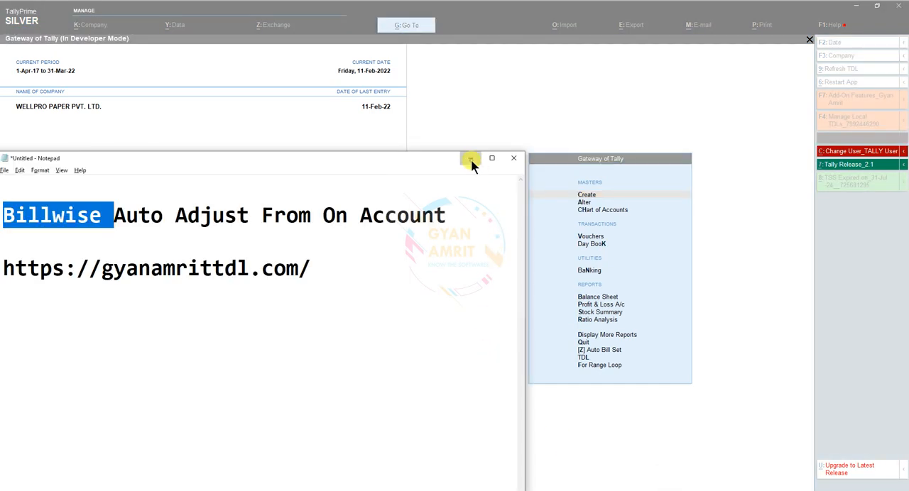
left_click(471, 159)
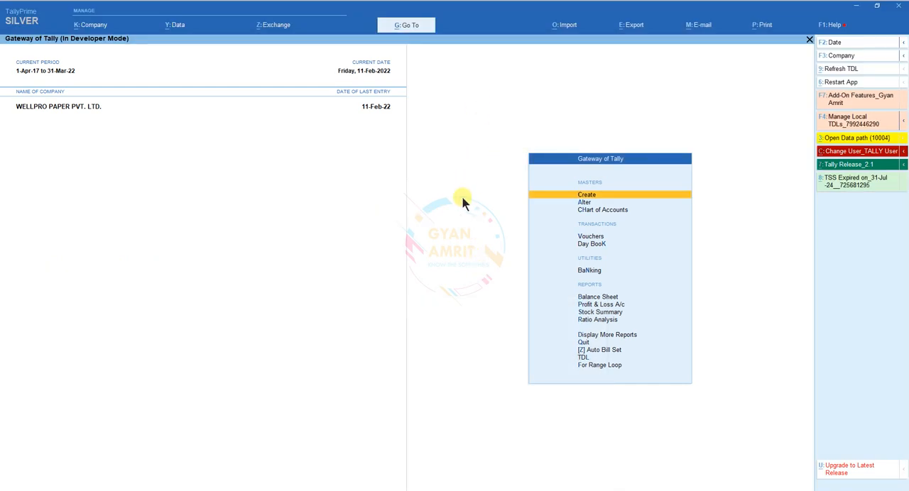
Step: Open the Auto Bill Set report for the Sundry Debtors group
key("Up")
key("Up")
key("Up")
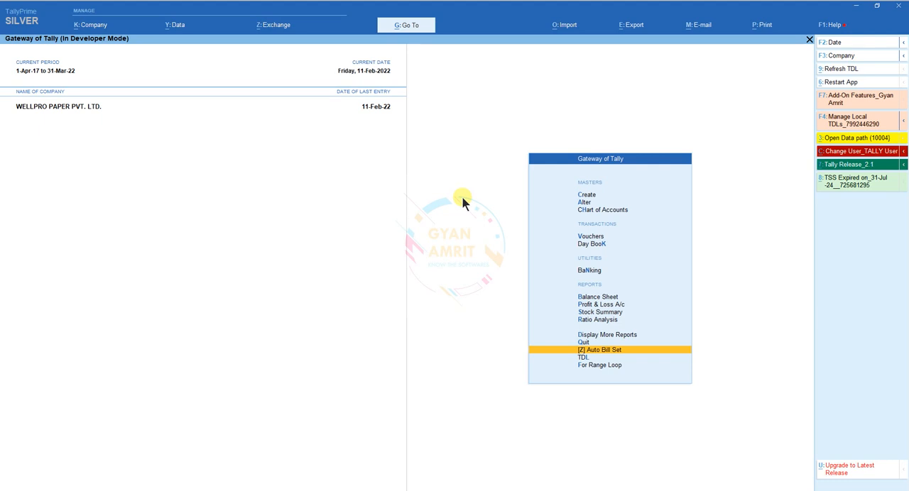
key("Return")
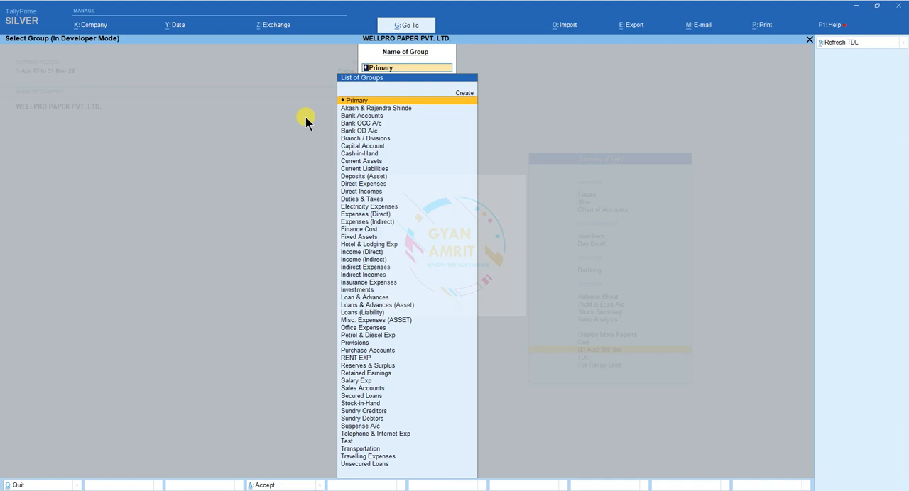
type("Sun")
key("Down")
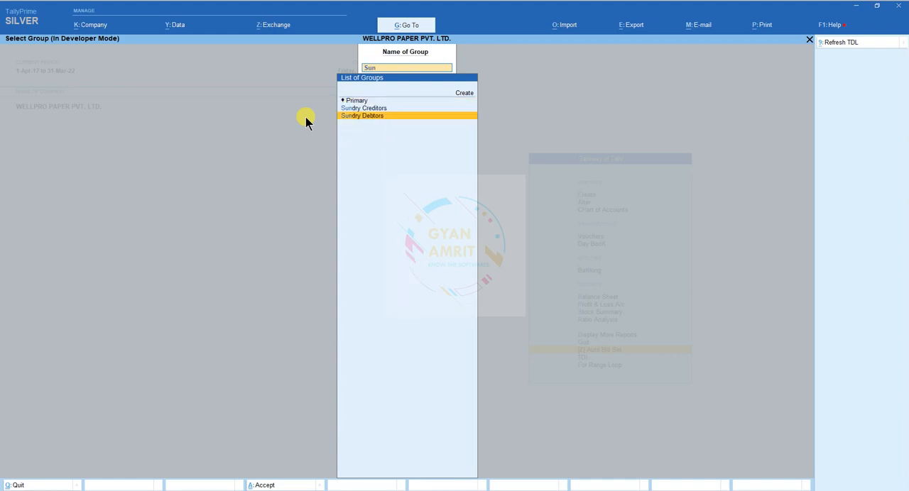
key("Return")
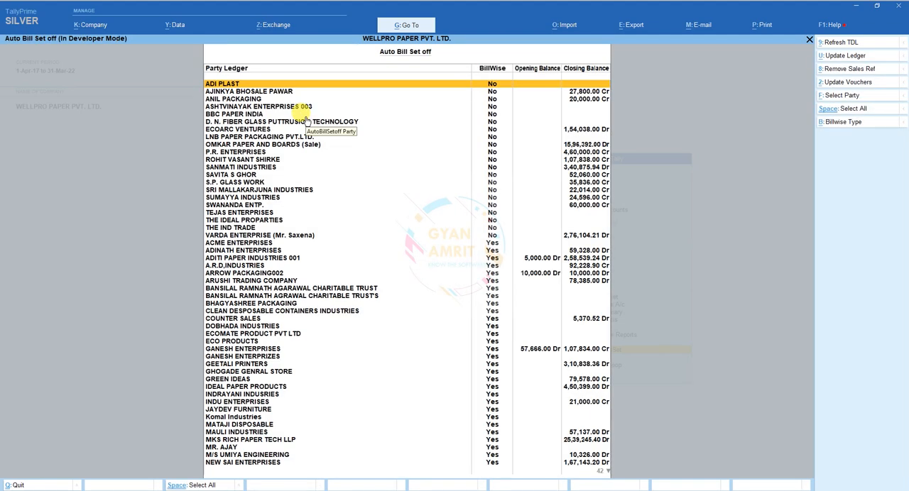
Step: Select all party ledgers in the Sundry Debtors set-off list
key("Down")
key("Down")
key("Down")
key("Down")
key("Down")
key("Down")
key("Down")
key("Down")
key("Down")
key("Down")
key("Down")
key("Down")
key("Down")
key("Down")
key("Down")
key("Down")
key("Down")
key("Down")
key("Down")
key("Down")
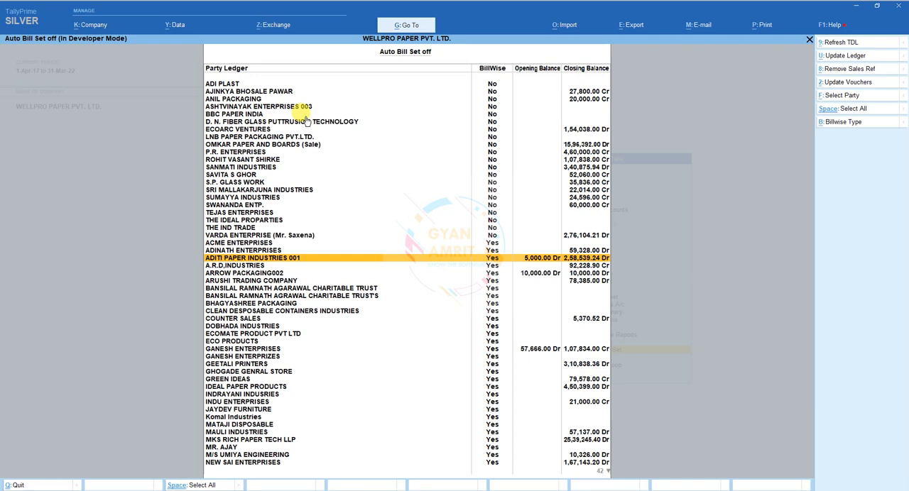
key("ctrl+space")
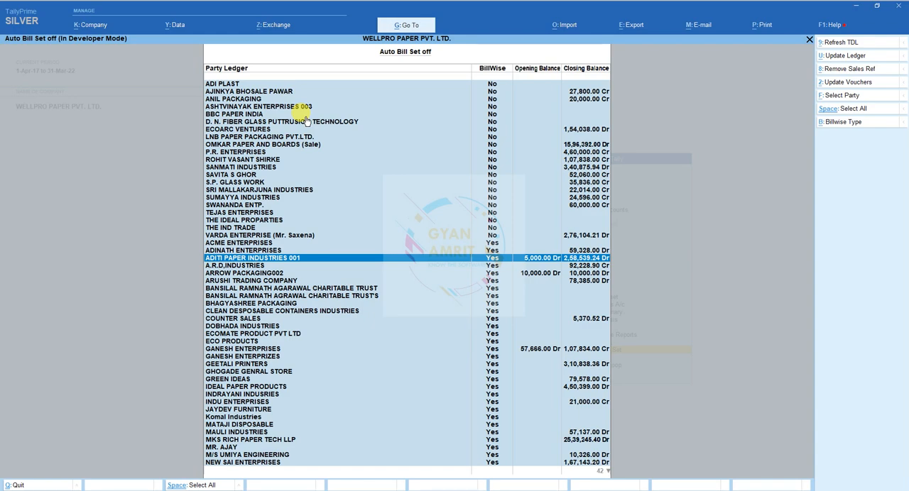
Step: Leave the Sundry Debtors list and open the Auto Bill Set off report for the Test group
key("Escape")
key("Escape")
type("T")
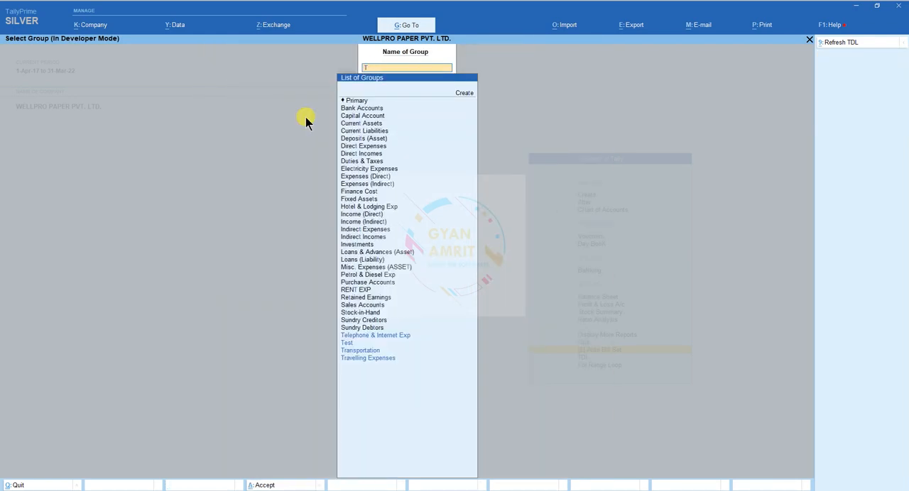
type("est")
key("Return")
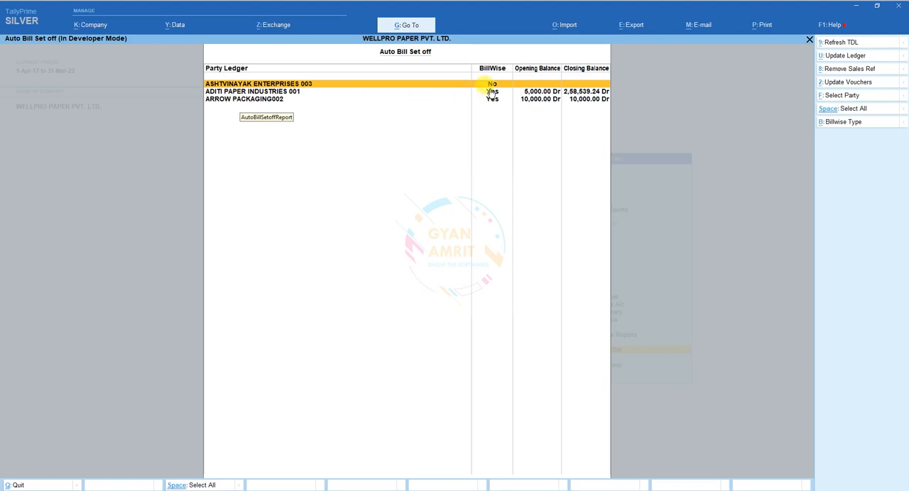
Step: Check the BillWise setting of each party ledger in the Test group and return to the Gateway of Tally
key("Down")
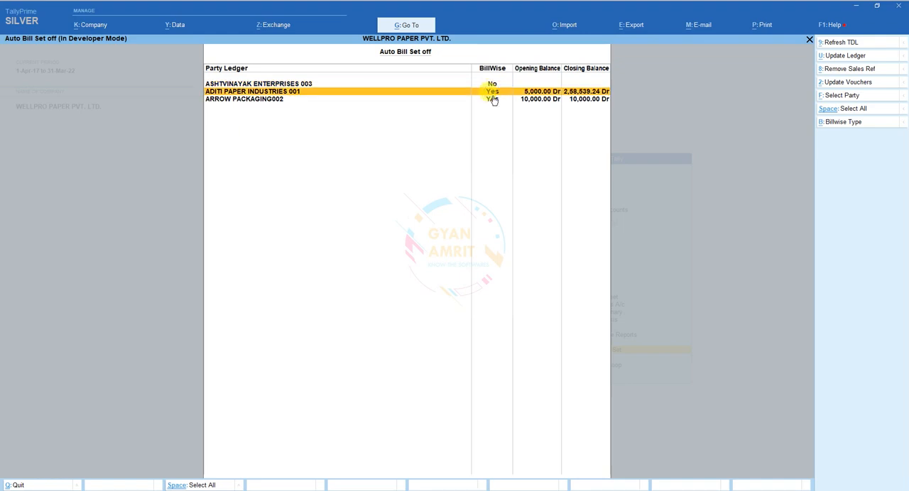
key("Down")
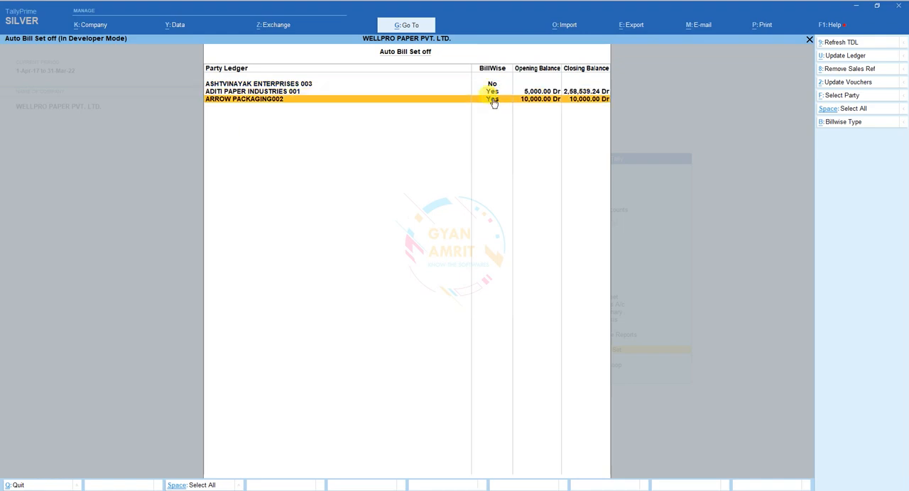
key("Escape")
key("Escape")
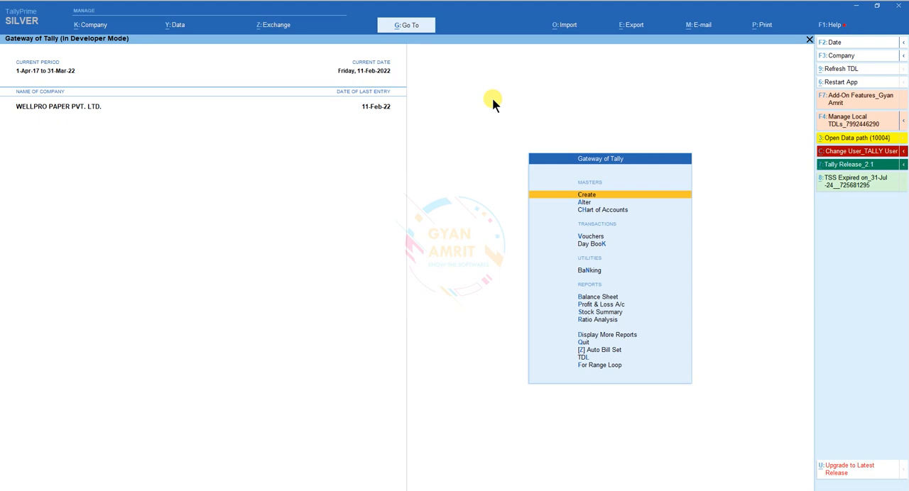
Step: Open the Ledger Outstandings report for ADITI PAPER INDUSTRIES 001
key("d")
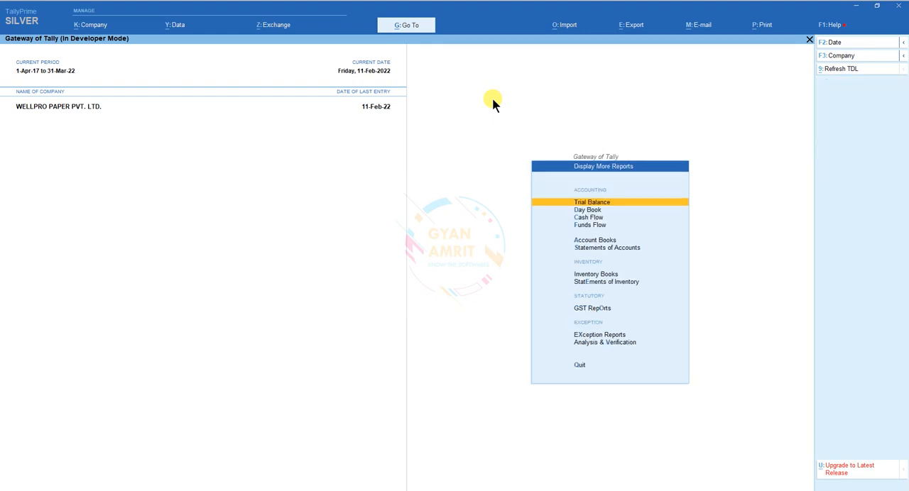
type("al001")
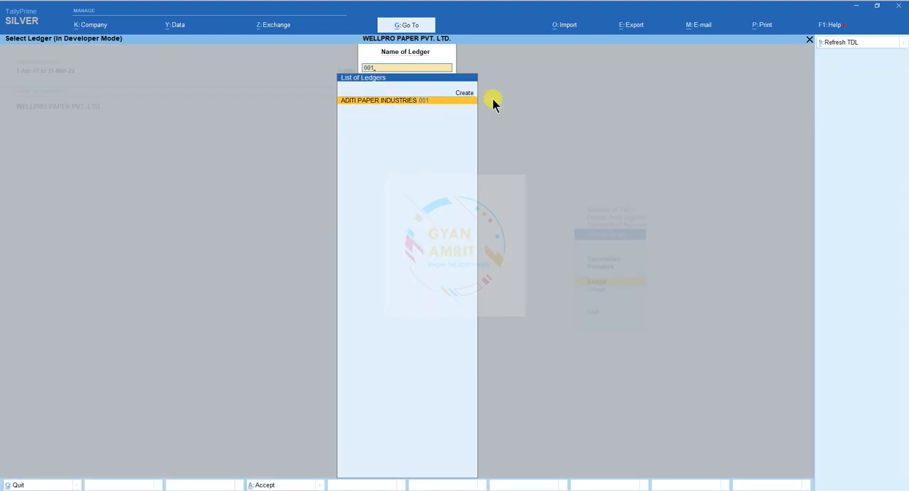
key("Return")
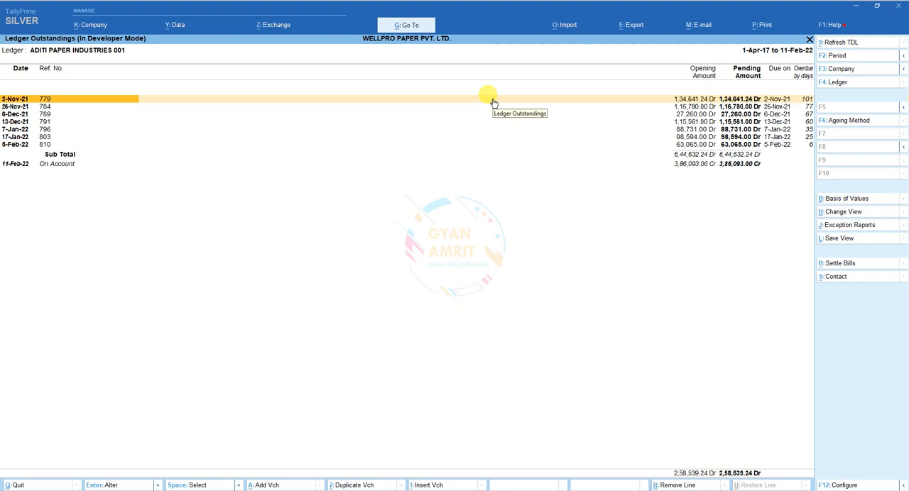
Step: Look through the pending bills and expand the details of bill 779 dated 2-Nov-21
key("Down")
key("Down")
key("Down")
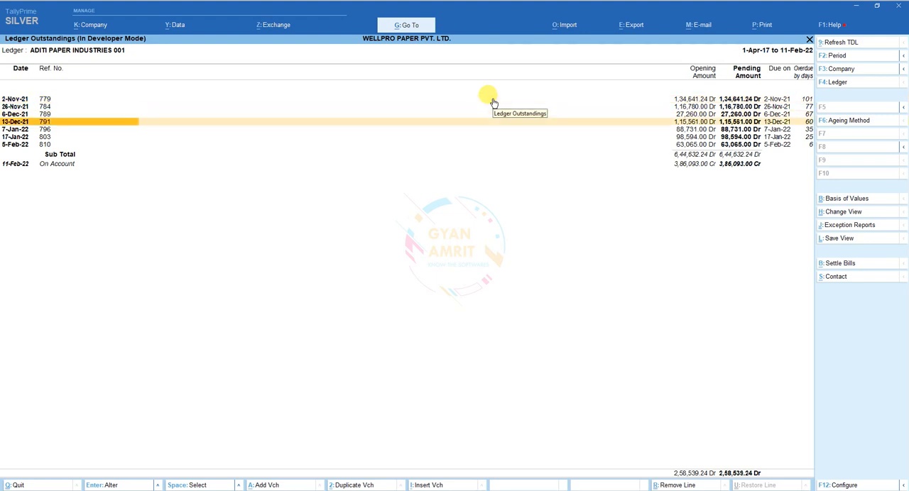
key("Up")
key("Up")
key("Up")
key("shift+Return")
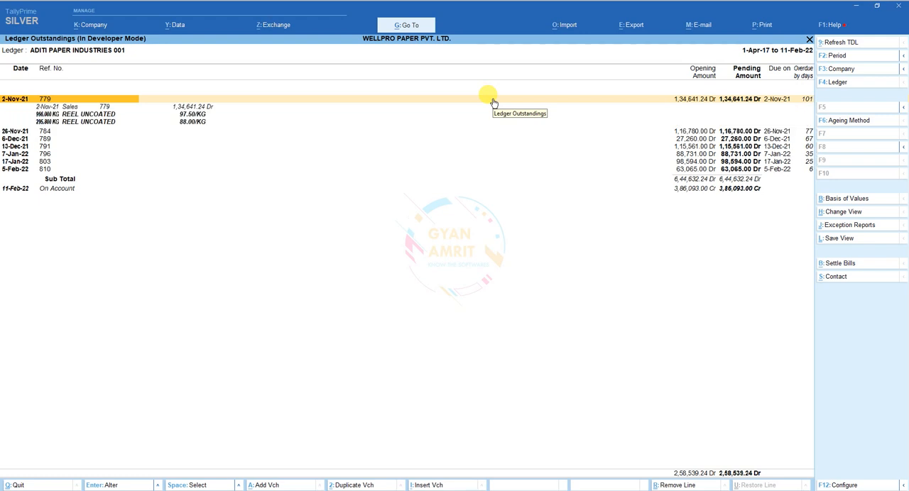
Step: Expand the On Account entry to list the vouchers behind it
key("Down")
key("Down")
key("Down")
key("Down")
key("Down")
key("Down")
key("Down")
key("Down")
key("Down")
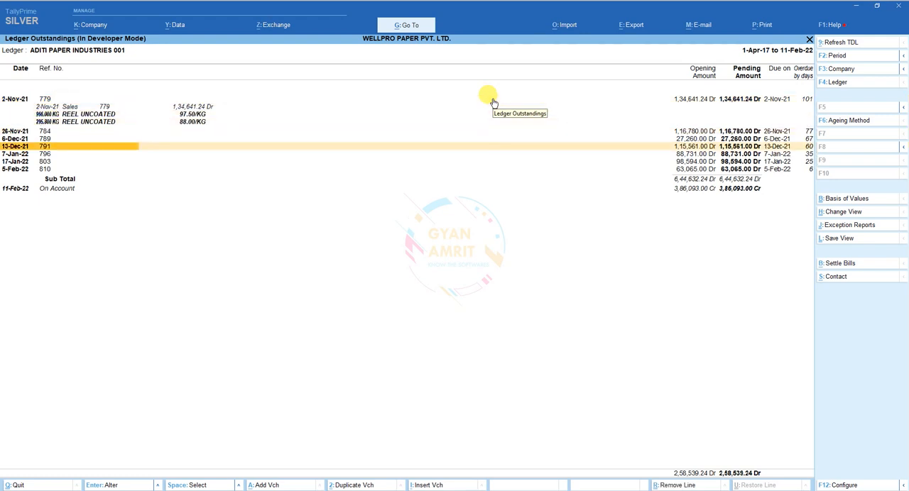
key("shift+Return")
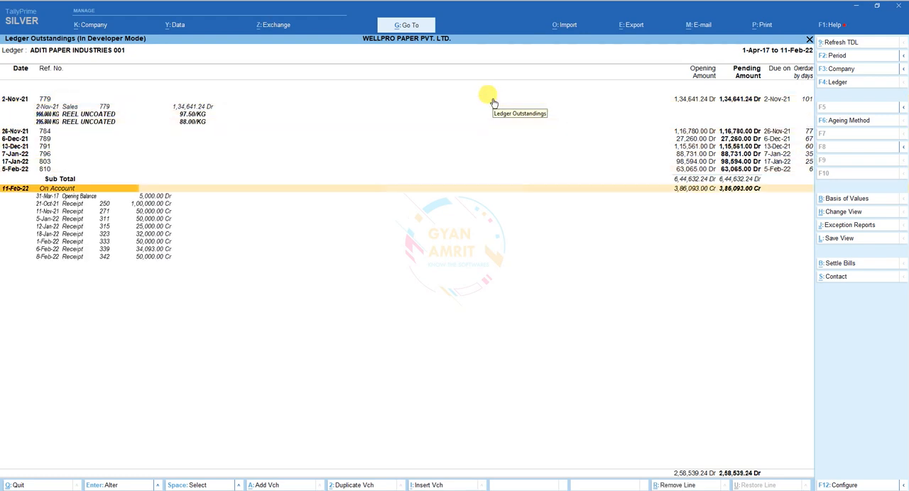
Step: Review the On Account receipts, open the ledger master from the Opening Balance line and go to its opening balance amount
key("Down")
key("Down")
key("Down")
key("Down")
key("Down")
key("Down")
key("Down")
key("Up")
key("Up")
key("Up")
key("Up")
key("Up")
key("Up")
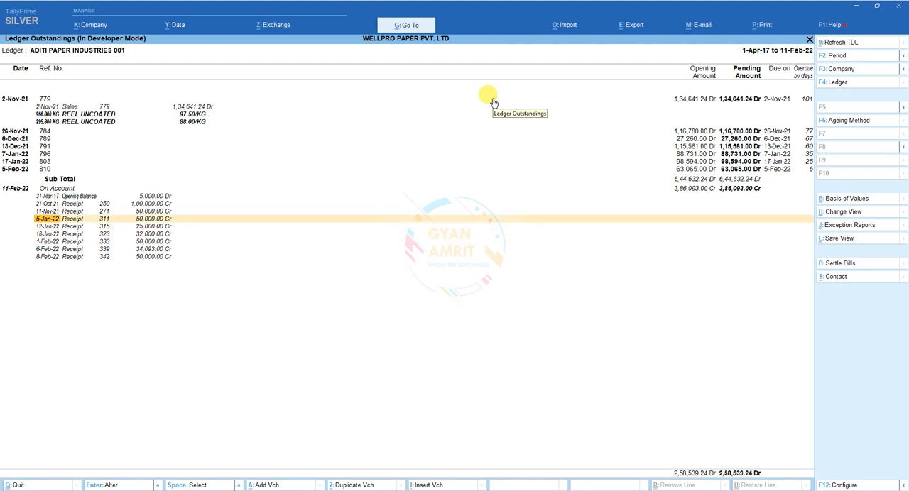
key("Return")
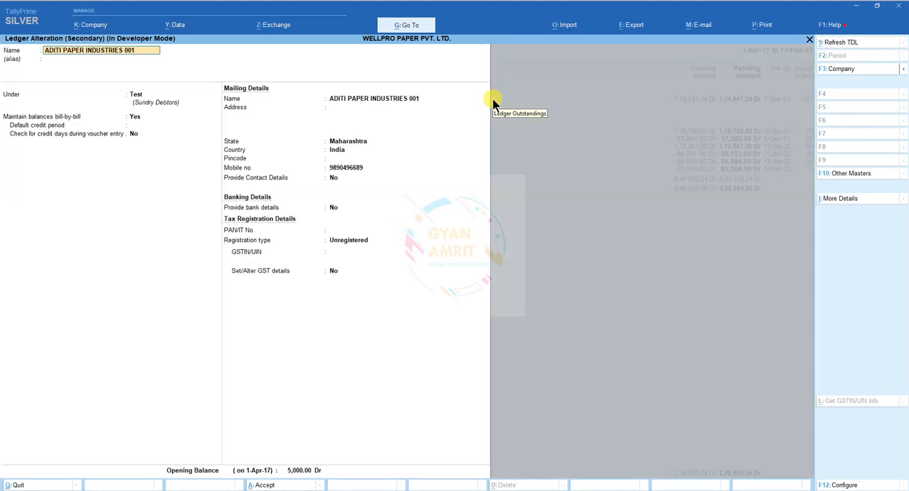
left_click(299, 470)
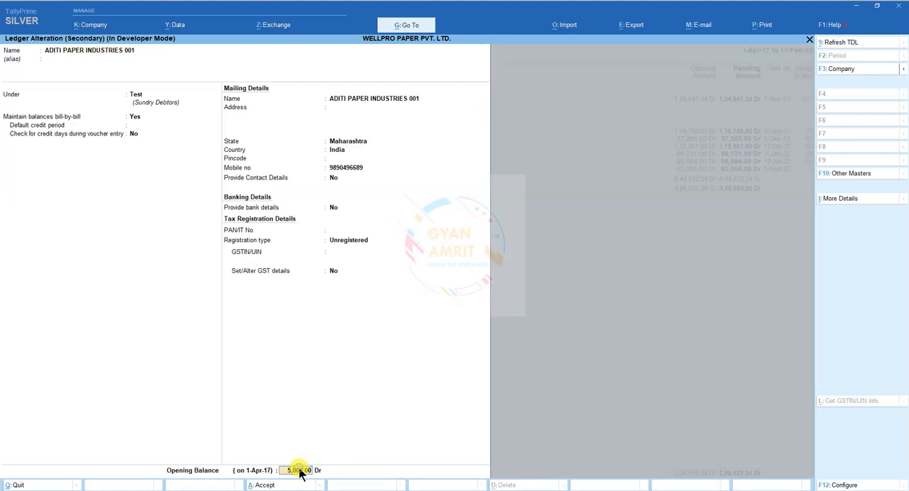
Step: View the bill-wise breakup of the ledger's opening balance and return to the Ledger Outstandings report
key("Return")
key("Return")
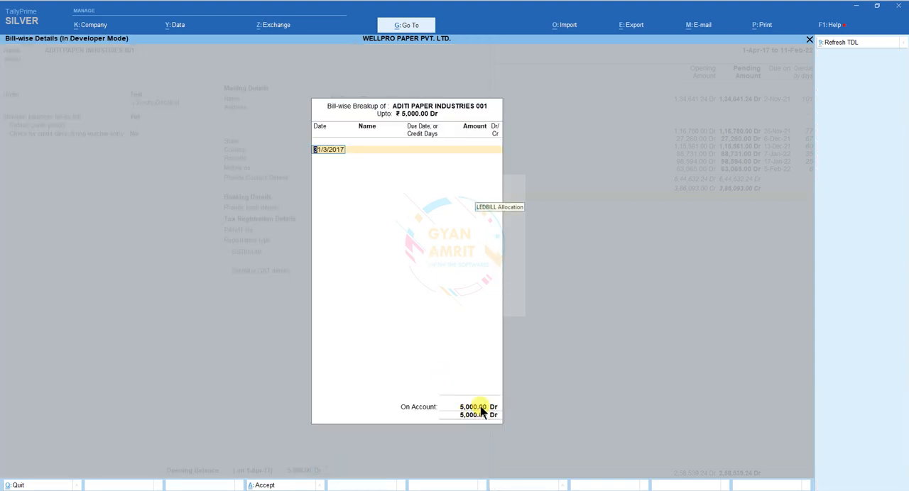
key("Escape")
key("Return")
key("Escape")
key("Return")
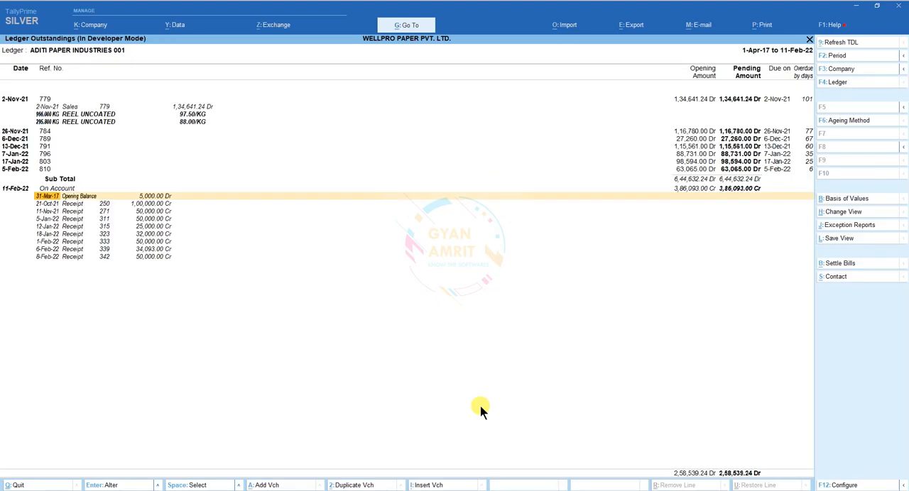
Step: Look over the On Account lines and open the sales voucher of bill 810 dated 5-Feb-22 for alteration
key("Down")
key("Down")
key("Down")
key("Down")
key("Down")
key("Up")
key("Up")
key("Up")
key("Up")
key("Up")
key("Up")
key("Up")
key("Up")
key("Up")
key("Up")
key("Up")
key("Up")
key("Up")
key("Up")
key("Up")
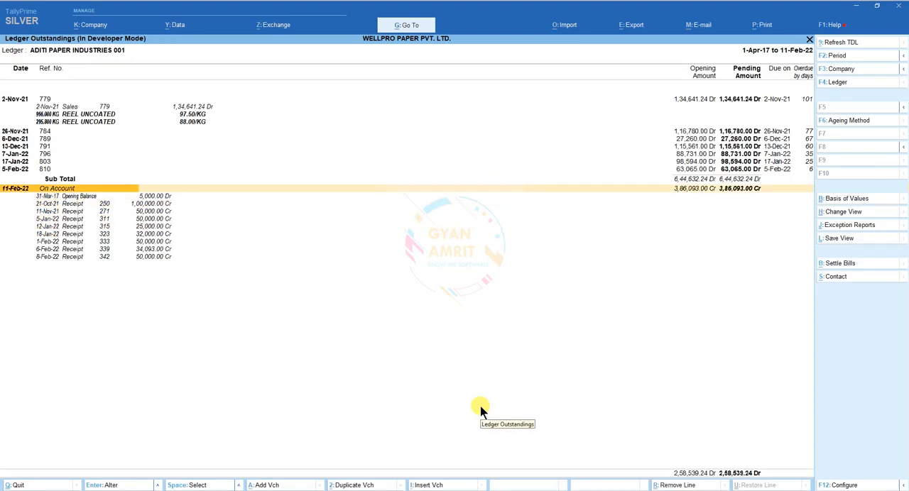
key("Down")
key("Down")
key("Down")
key("Down")
key("Down")
key("Down")
key("Down")
key("Down")
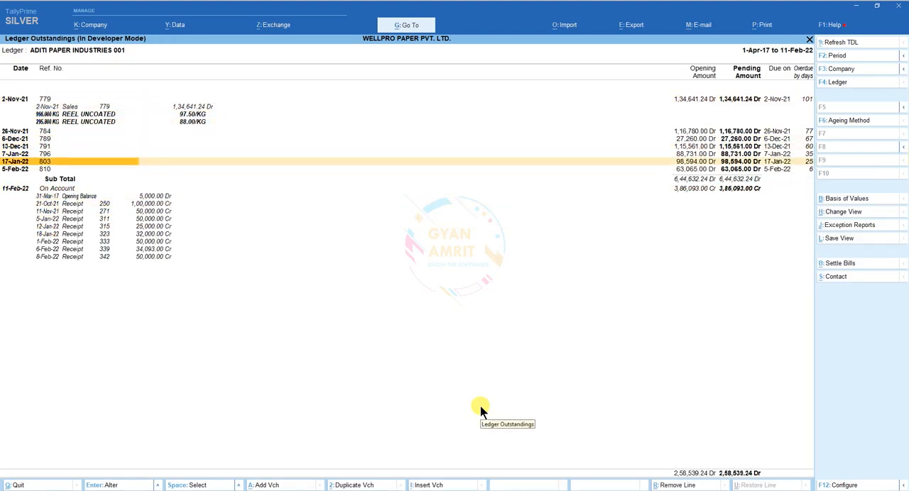
key("shift+Return")
key("Down")
key("Return")
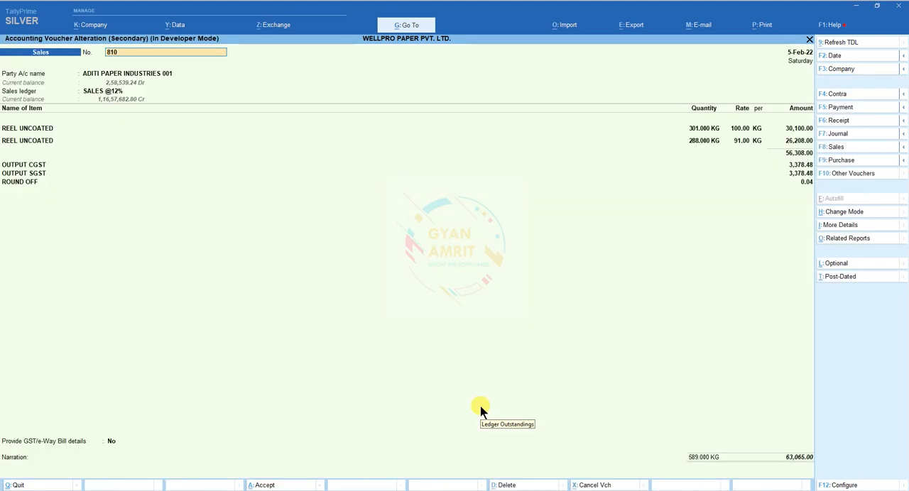
Step: Change the bill allocation of sales voucher 810 to On Account and save it without sending details for e-Way Bill generation
left_click(727, 456)
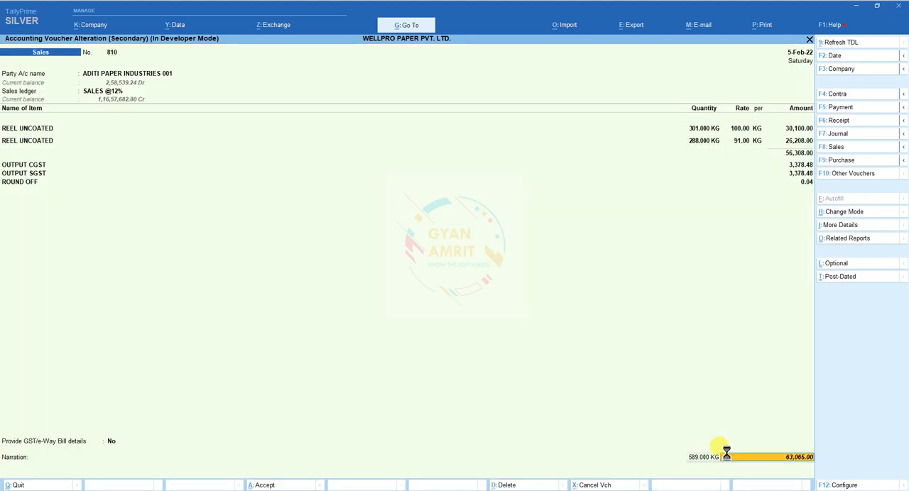
key("Return")
key("Return")
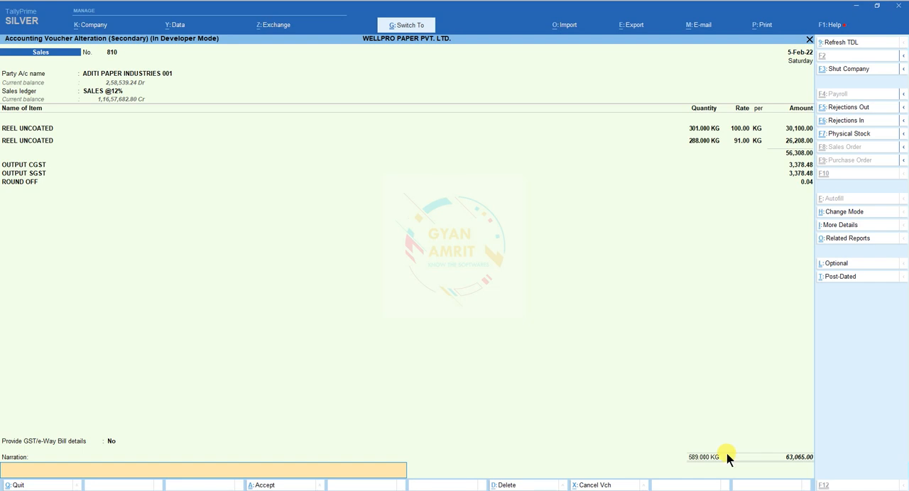
key("Return")
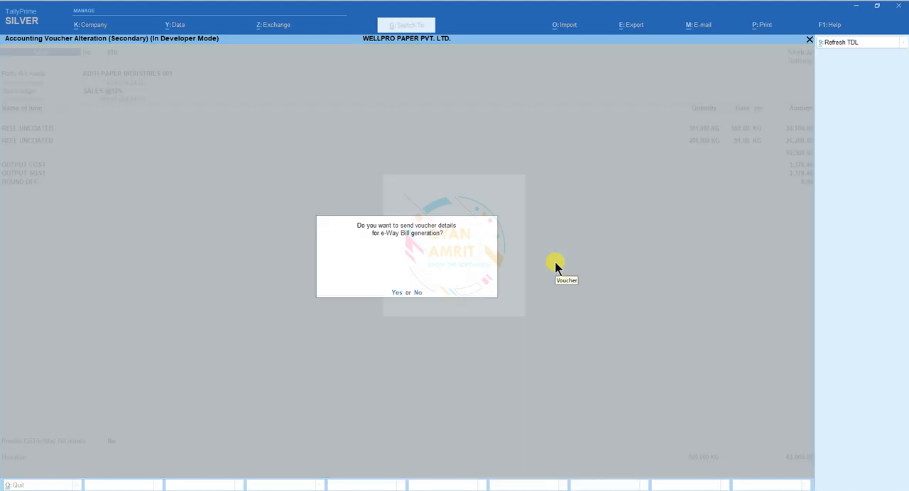
key("n")
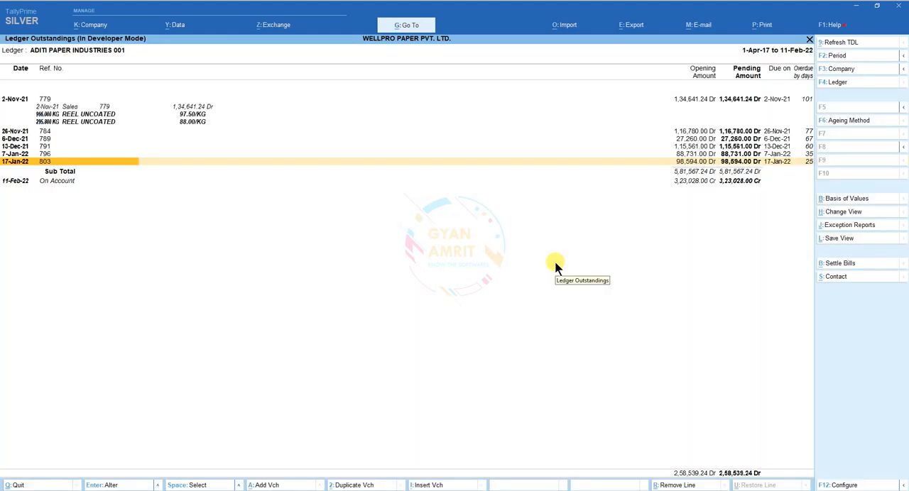
Step: Expand the On Account entry and locate sales voucher 810 among its vouchers
key("Down")
key("Return")
key("Down")
key("Down")
key("Down")
key("Down")
key("Down")
key("Down")
key("Down")
key("Down")
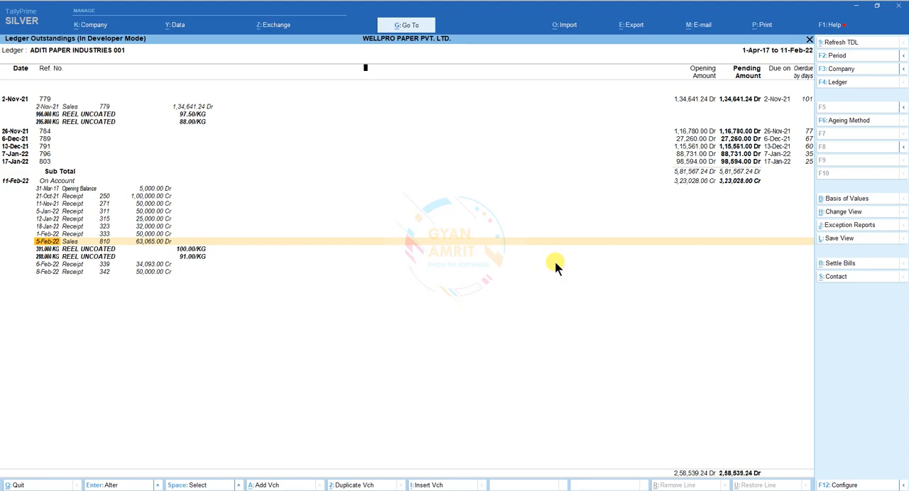
Step: Switch the Ledger Outstandings report to the party ARROW PACKAGING002
key("Escape")
type("002")
key("Return")
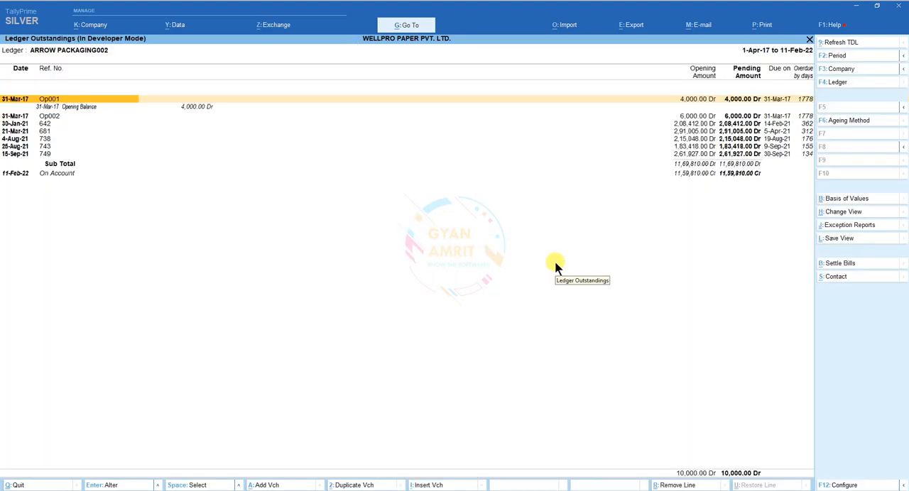
Step: Review the bill-wise breakup of the opening balance in the ARROW PACKAGING002 ledger master and leave the master without saving
key("ctrl+Return")
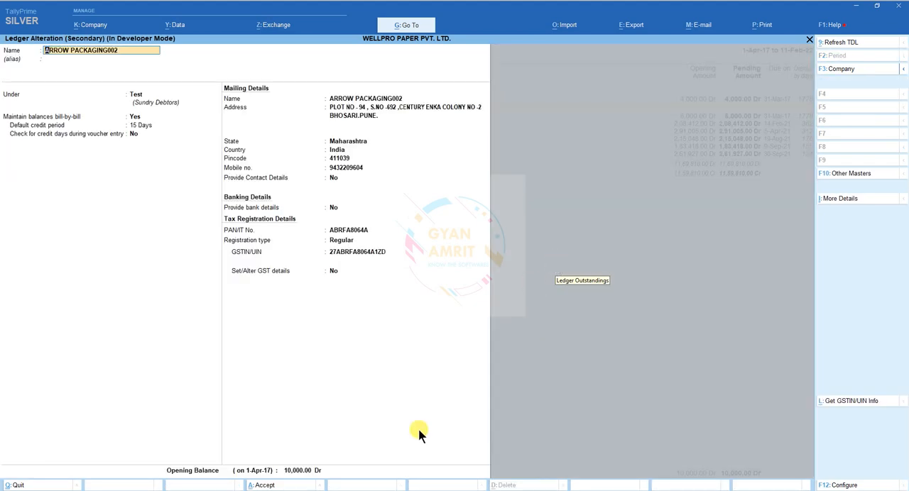
left_click(293, 471)
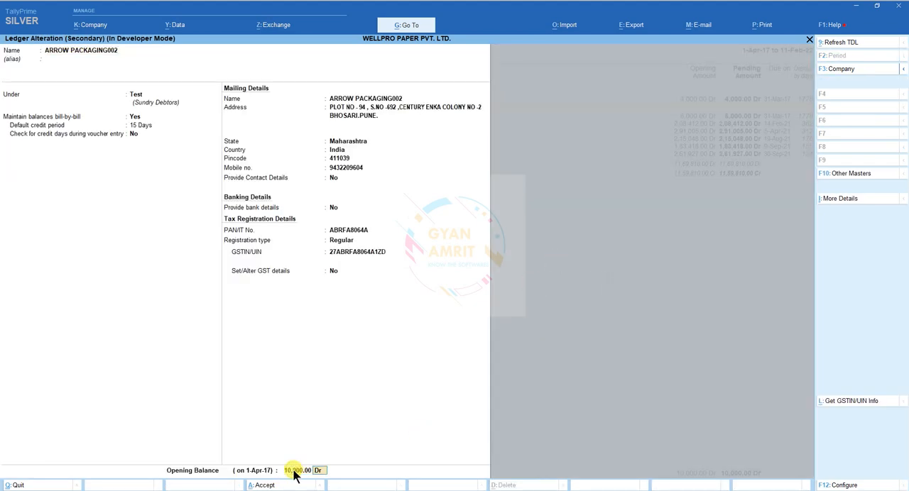
key("Return")
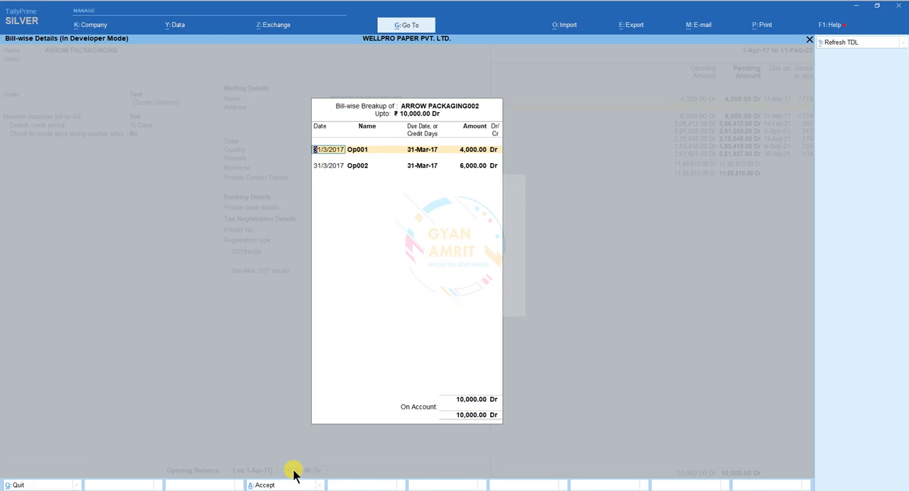
key("Return")
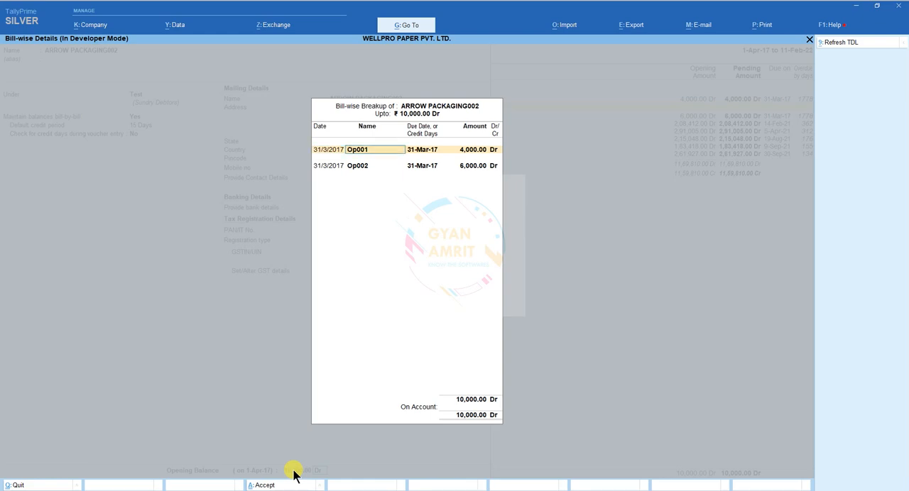
key("Escape")
key("Escape")
key("Escape")
key("y")
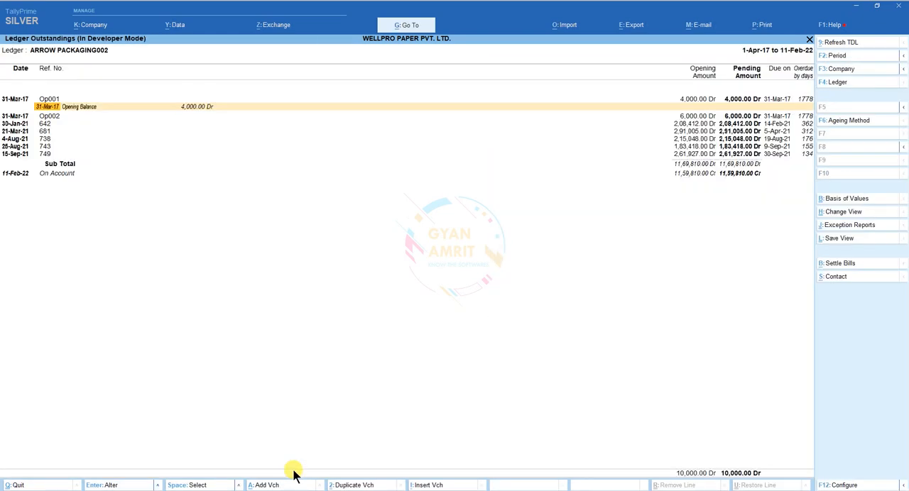
Step: Leave the outstandings reports and open the Auto Bill Set add-on for the Test group
key("Escape")
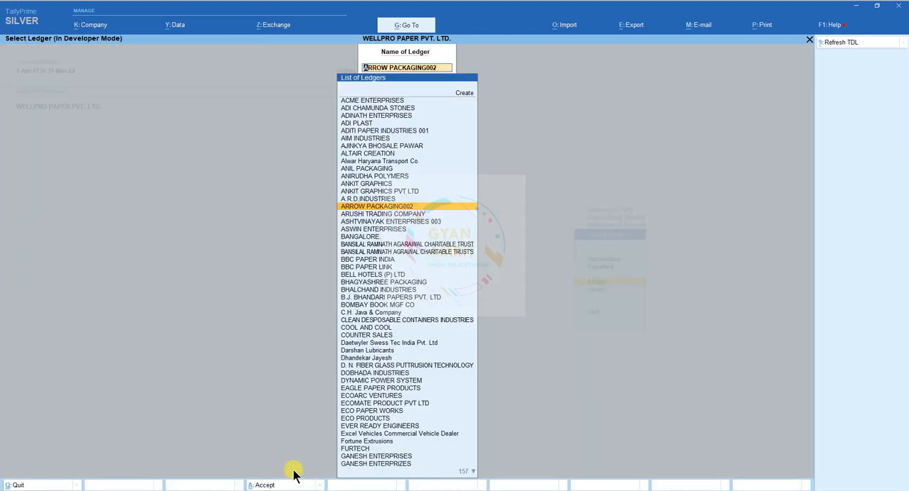
key("Escape")
key("Escape")
key("Escape")
key("Down")
key("Down")
key("Down")
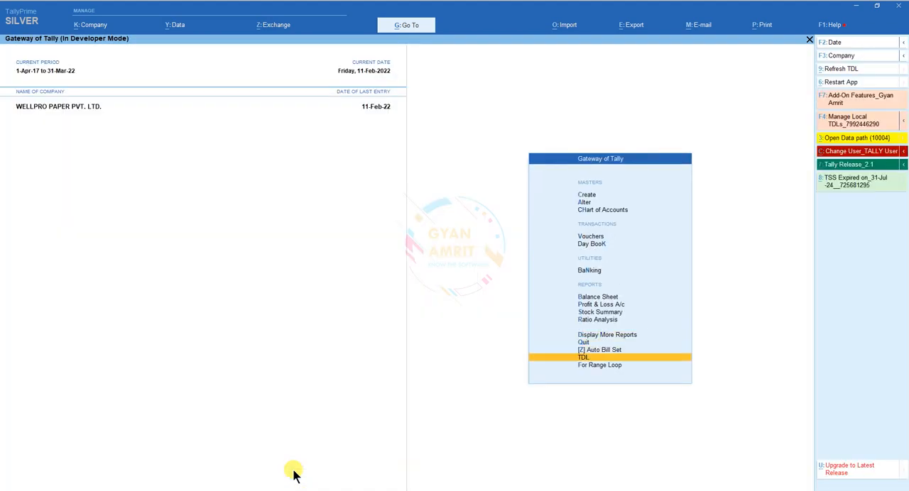
key("Up")
key("Return")
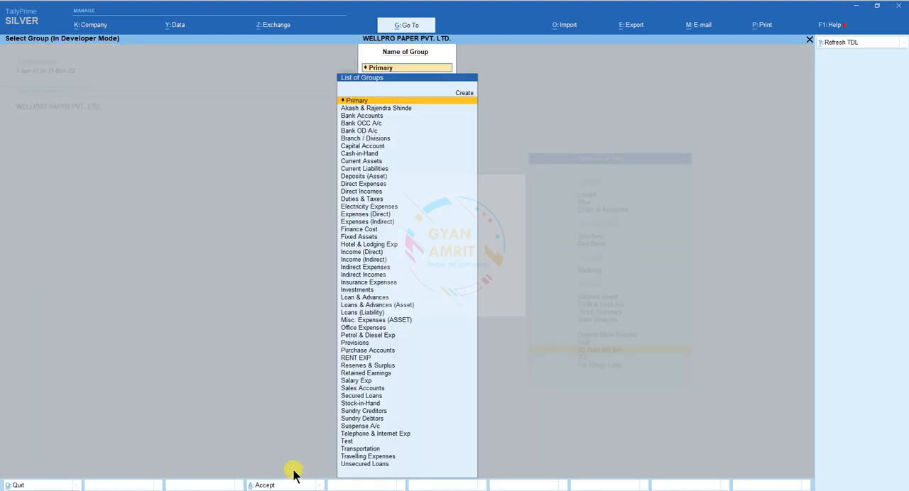
type("test")
key("Return")
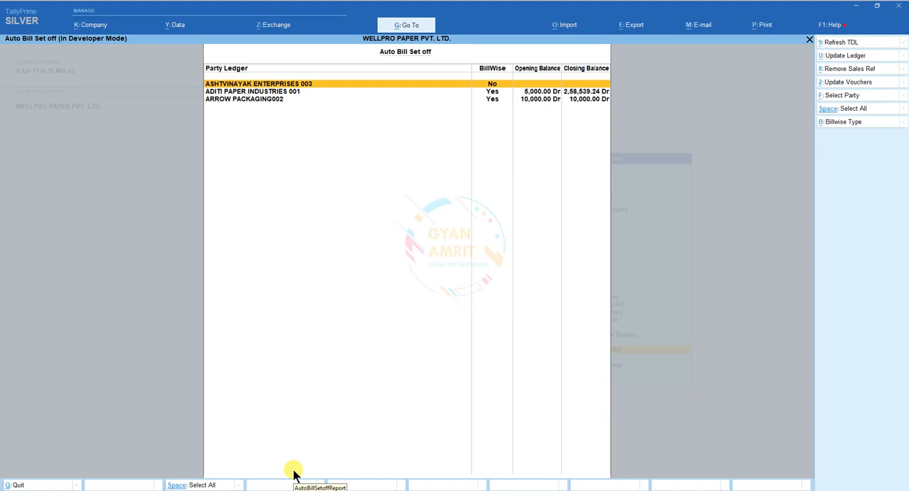
Step: Select ADITI PAPER INDUSTRIES 001 and run Update Ledger with the Set Bill Wise On setting accepted
key("Down")
key("space")
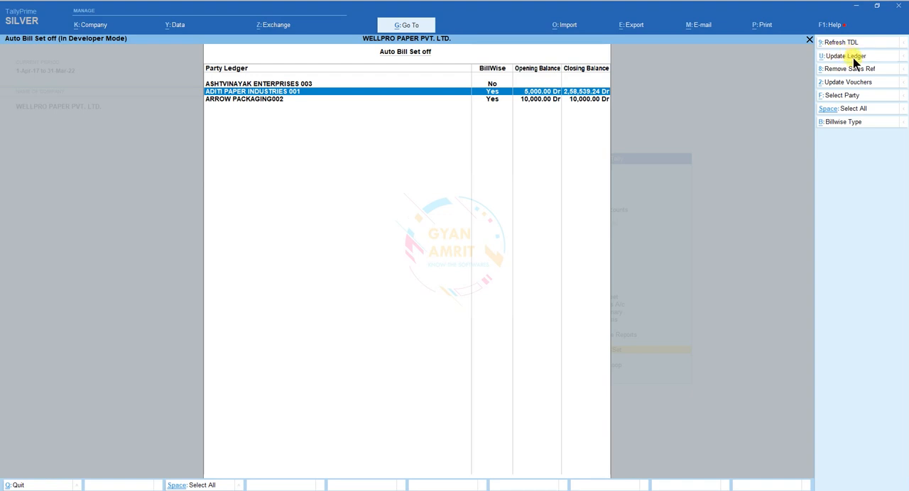
left_click(845, 56)
key("Down")
key("Return")
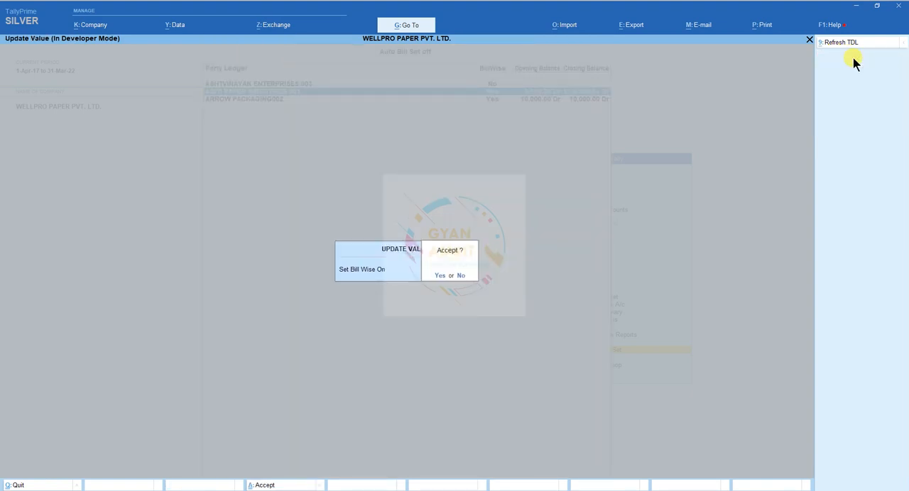
key("Return")
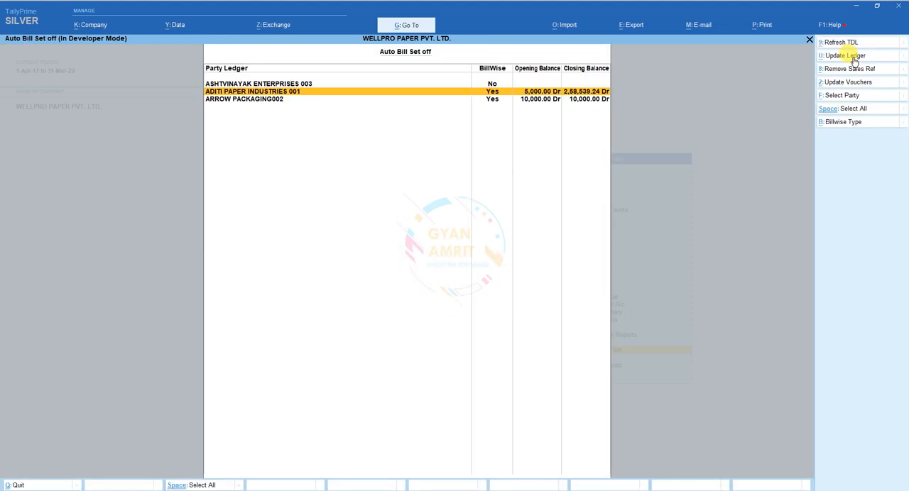
Step: Run Remove Sales Ref and Update Vouchers for ADITI PAPER INDUSTRIES 001
key("space")
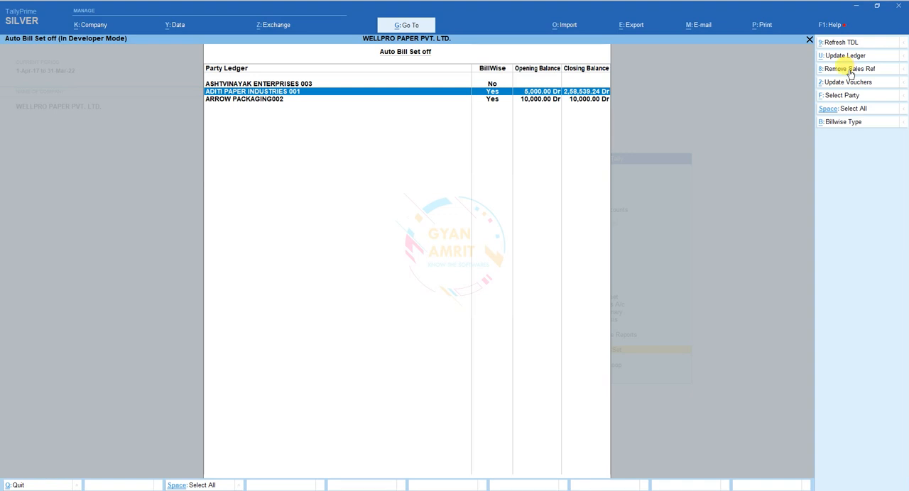
left_click(850, 69)
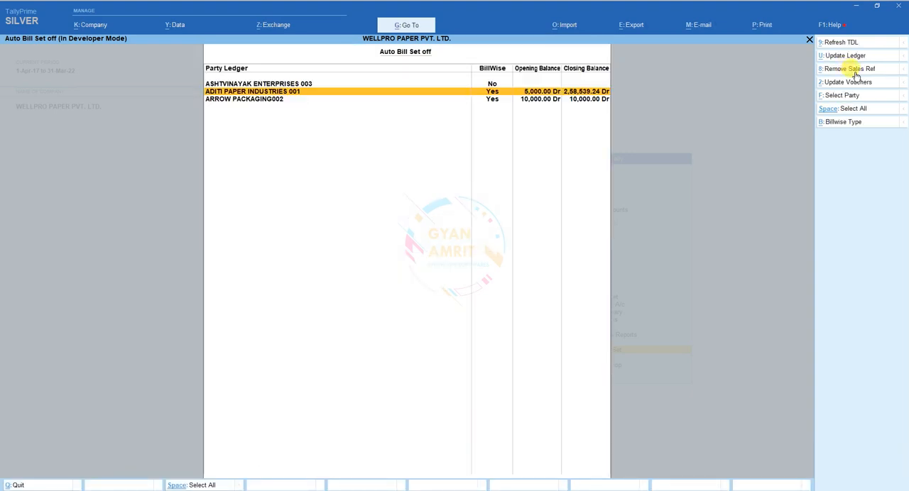
key("space")
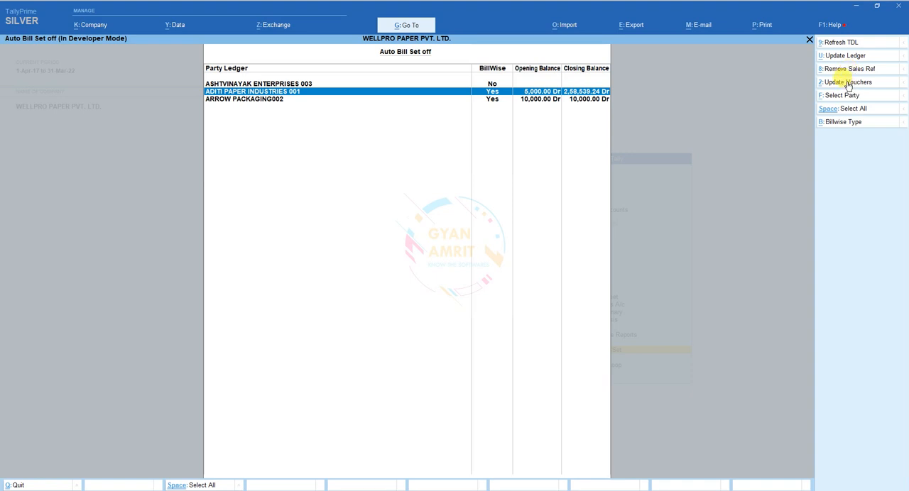
left_click(848, 82)
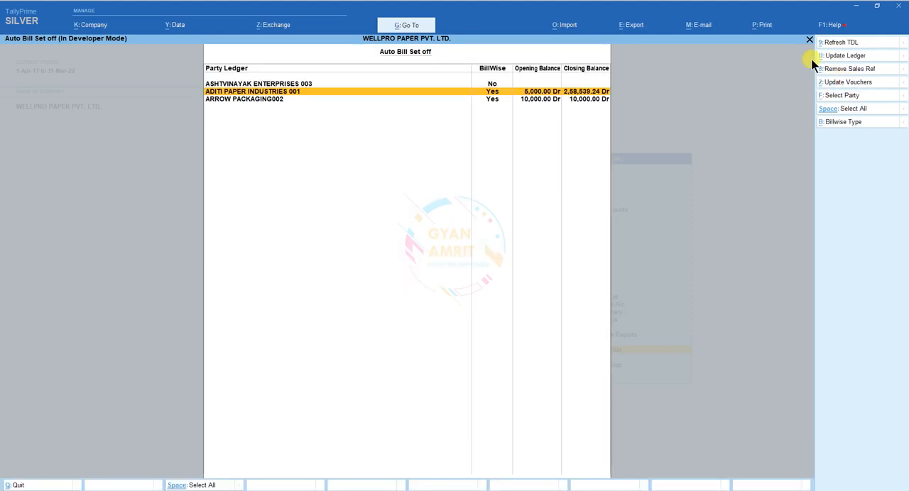
Step: Leave the add-on and open the Ledger Outstandings report for ADITI PAPER INDUSTRIES 001
key("Escape")
key("Escape")
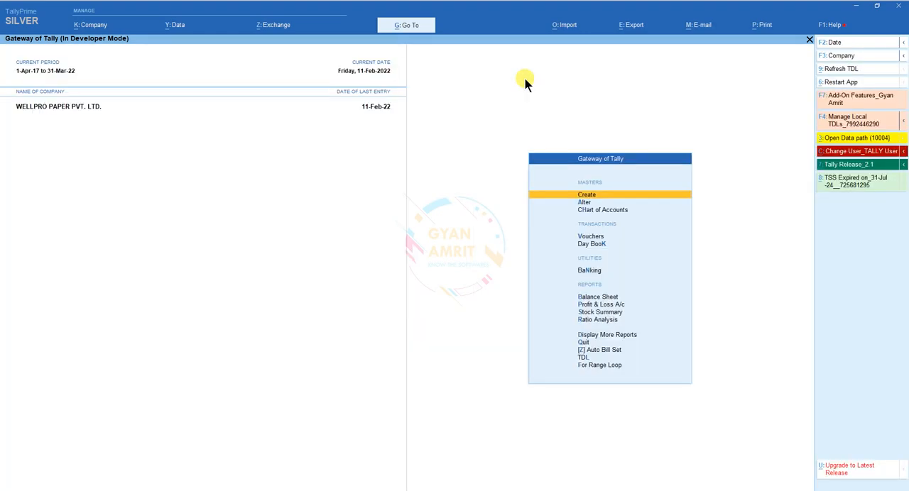
key("Up")
key("Up")
key("Up")
key("Up")
key("Up")
key("Up")
key("Up")
key("Up")
key("Up")
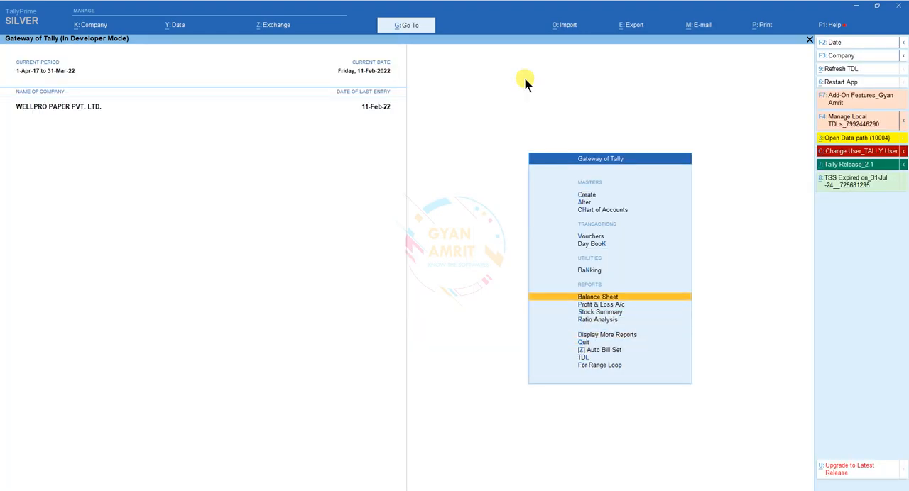
key("d")
key("Return")
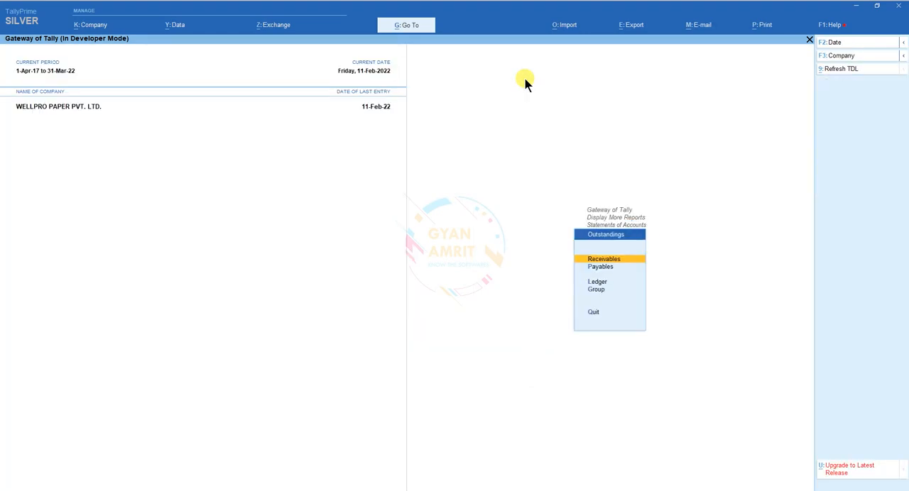
type("laditi")
key("Return")
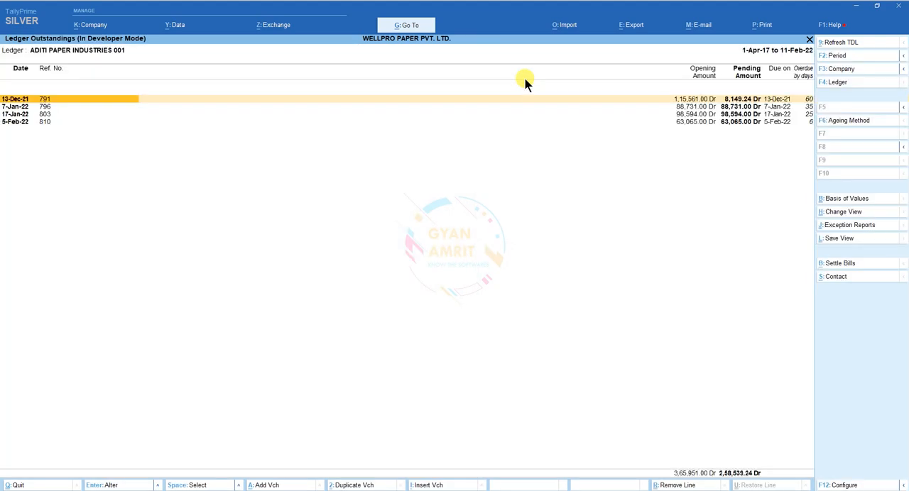
Step: Look through the pending bills and change the report's Type of Bills so that cleared bills are listed too
key("Down")
key("Down")
key("Down")
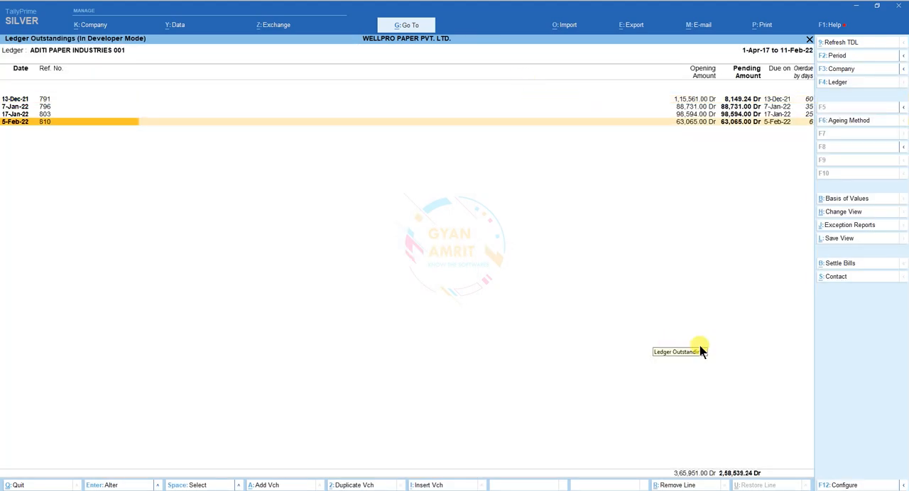
left_click(848, 199)
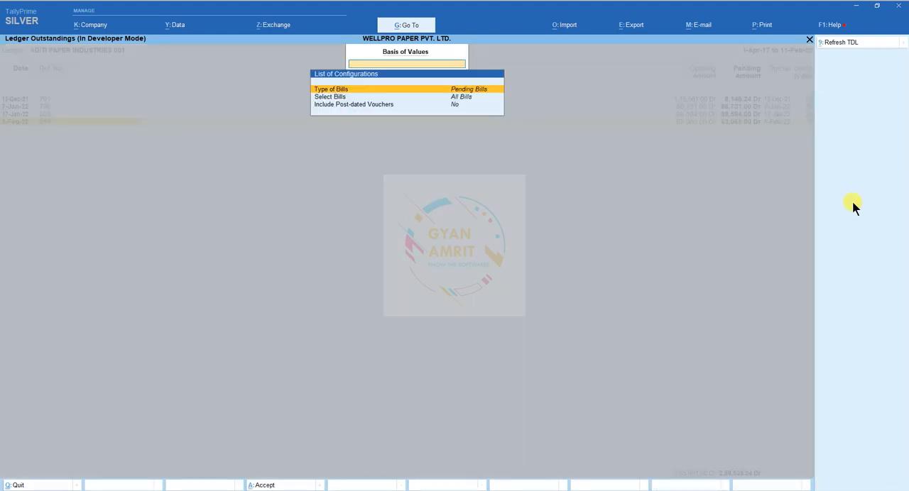
key("Return")
key("Up")
key("Up")
key("Return")
key("ctrl+a")
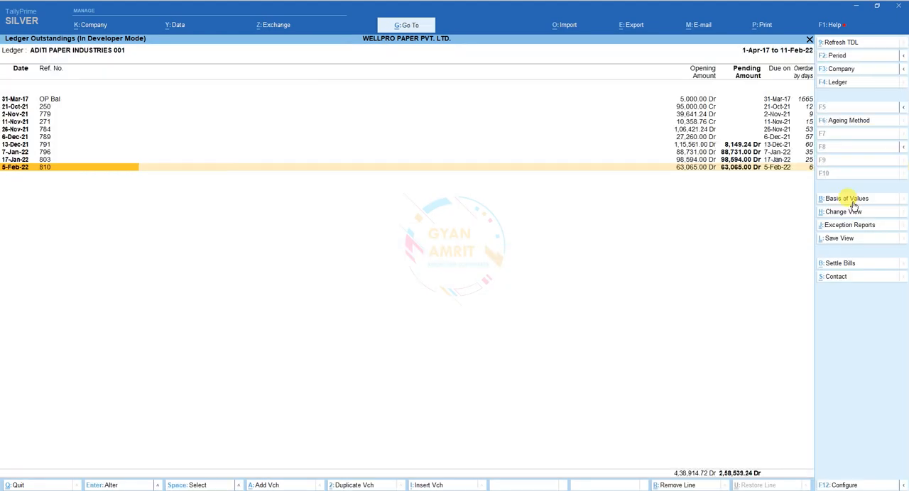
Step: Expand the OP Bal bill dated 31-Mar-17 to view the entries adjusted against it
key("Up")
key("Up")
key("Up")
key("Up")
key("Up")
key("Up")
key("Up")
key("Up")
key("Up")
key("shift+Return")
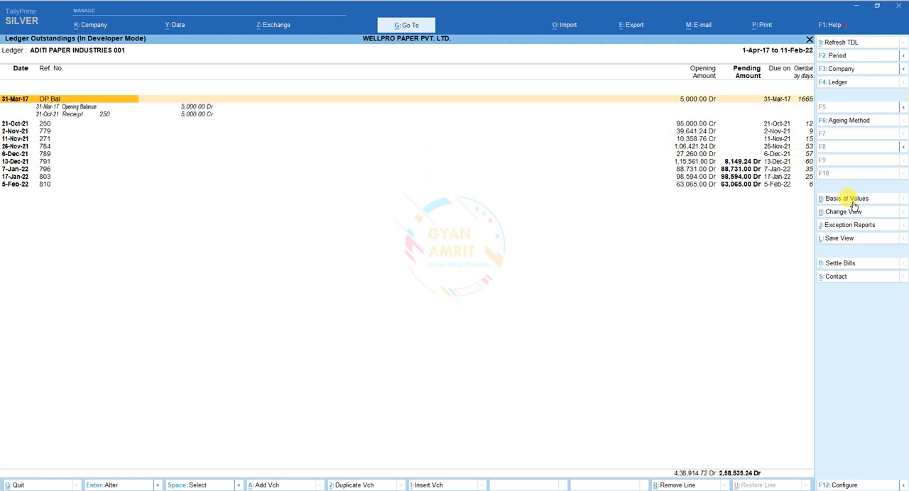
Step: Expand the bill 250 dated 21-Oct-21 to view the receipt and sales entries adjusted against it
key("Down")
key("Down")
key("Down")
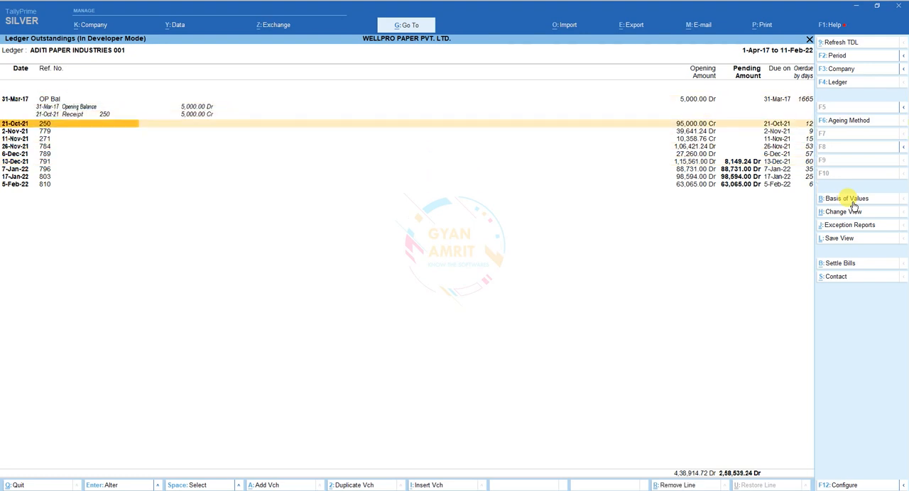
key("shift+Return")
Step: Expand the bill 779 dated 2-Nov-21 and go through its sales and receipt entries
key("Down")
key("Down")
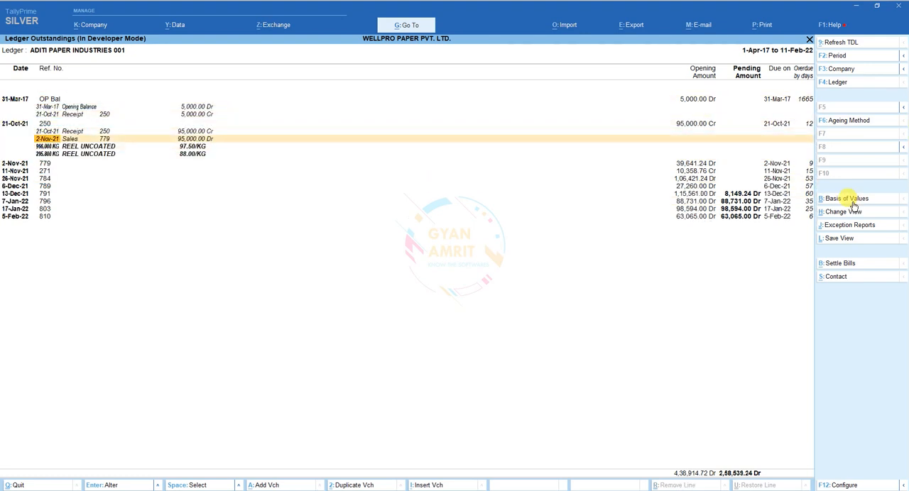
key("Up")
key("Down")
key("Down")
key("Down")
key("shift+Return")
key("Down")
key("Down")
key("Down")
key("Down")
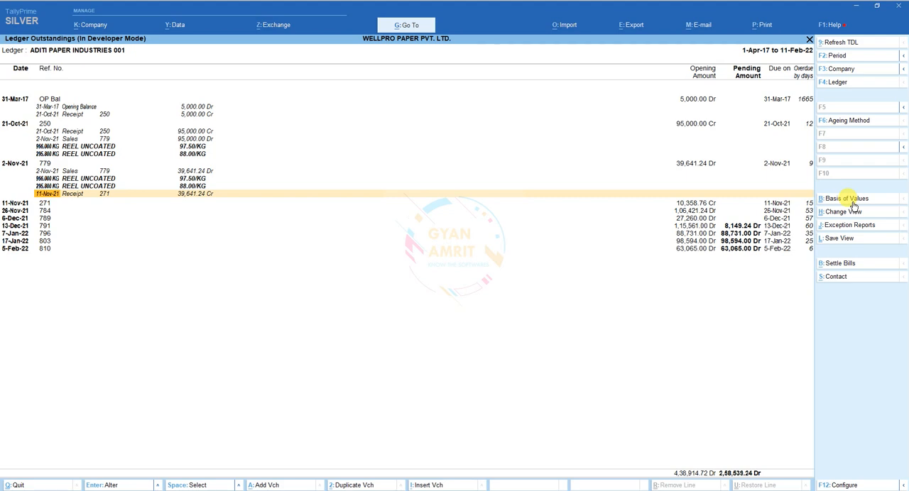
Step: Expand the bill 271 dated 11-Nov-21 to check which sales voucher its receipt is set against
key("Down")
key("shift+Return")
key("Down")
key("Down")
key("Down")
key("Down")
key("Down")
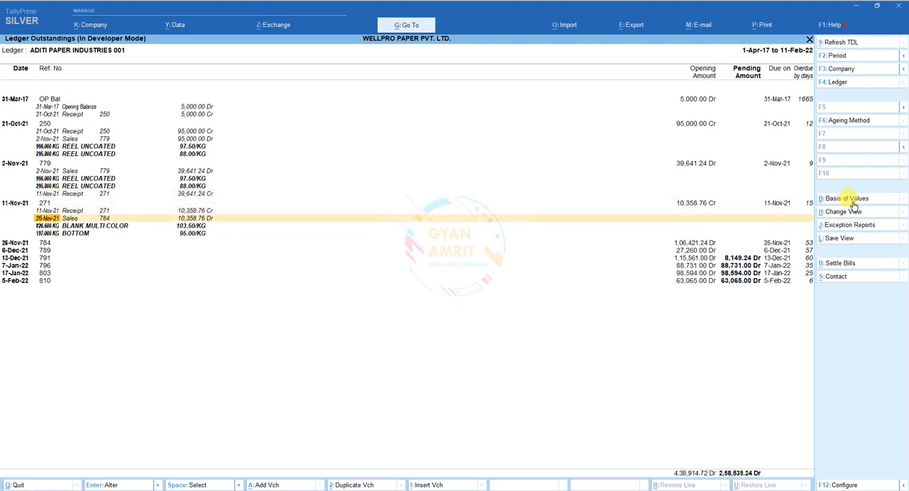
Step: Expand the bill 784 dated 26-Nov-21 to view its item lines and adjusted receipts
key("shift+Return")
key("Down")
key("Down")
key("Down")
key("Down")
key("Down")
key("Down")
key("Down")
key("Down")
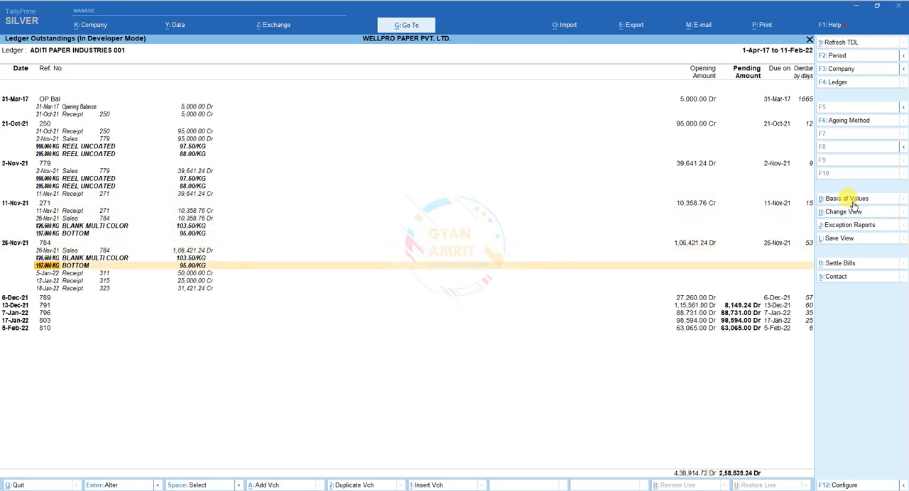
Step: Go over the remaining bills and expand the partly pending bill 791 dated 13-Dec-21
key("Down")
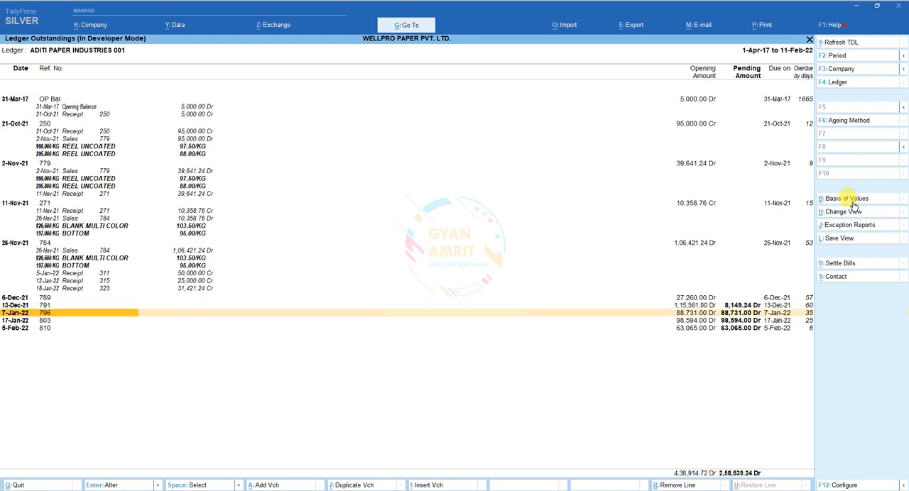
key("Down")
key("Down")
key("Up")
key("Up")
key("Up")
key("shift+Return")
key("Down")
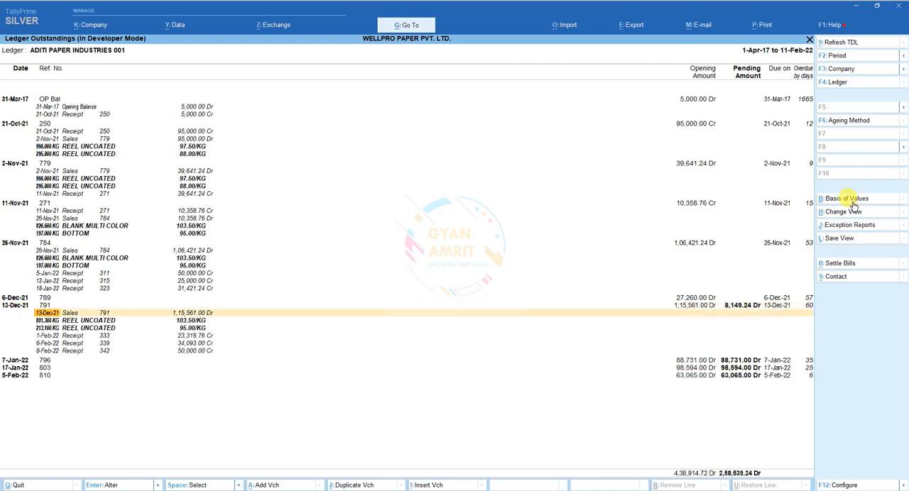
Step: Examine the receipts adjusted against bill 791 and the pending bills listed after it
key("Down")
key("Down")
key("Down")
key("Down")
key("Down")
key("Up")
key("Up")
key("Up")
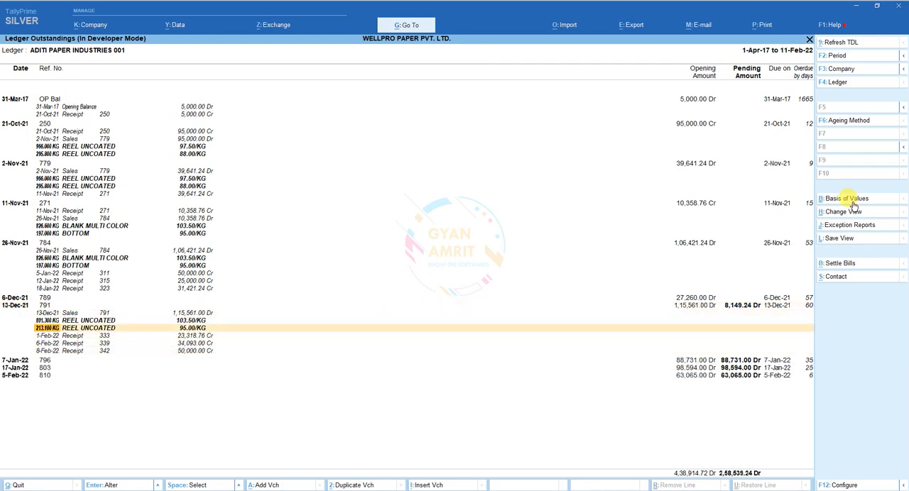
key("Down")
key("Down")
key("Down")
key("Down")
key("Down")
key("Down")
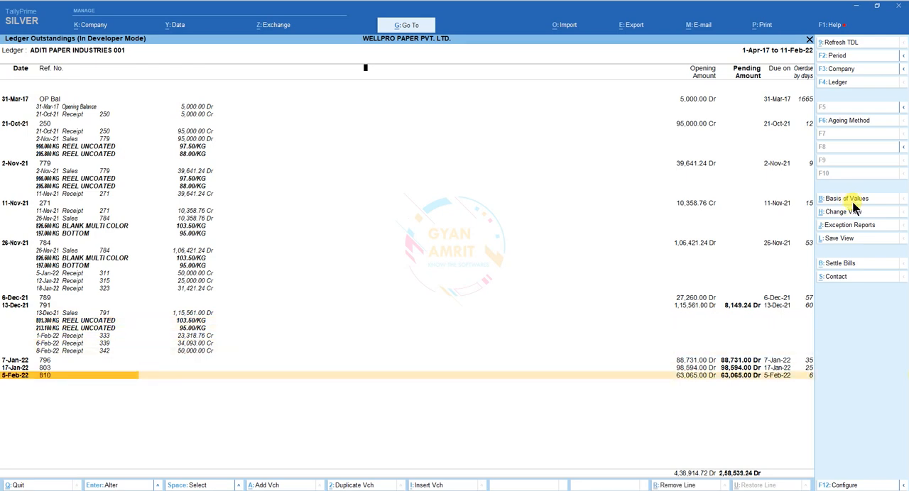
Step: Reload the outstandings of ADITI PAPER INDUSTRIES 001 and look through its pending bills
key("F4")
key("Return")
key("Down")
key("Down")
key("Down")
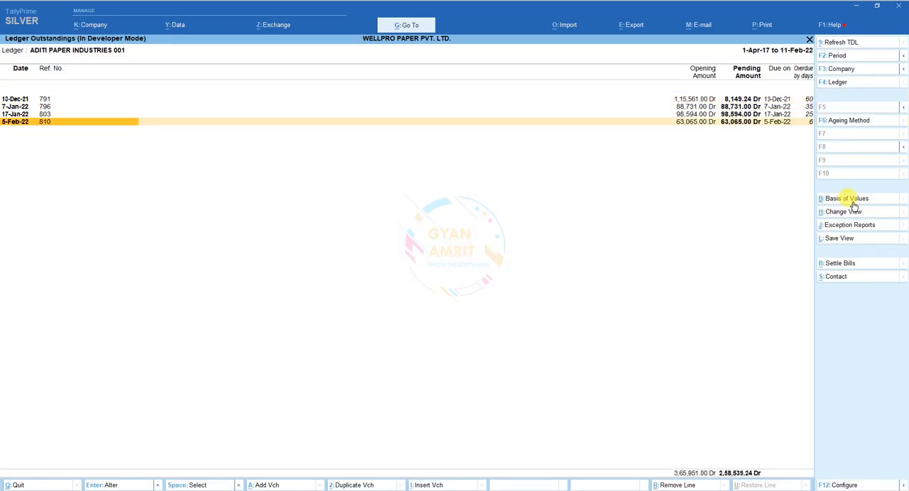
Step: Switch the outstandings report to the ledger ARROW PACKAGING002 and check its opening bills
key("F4")
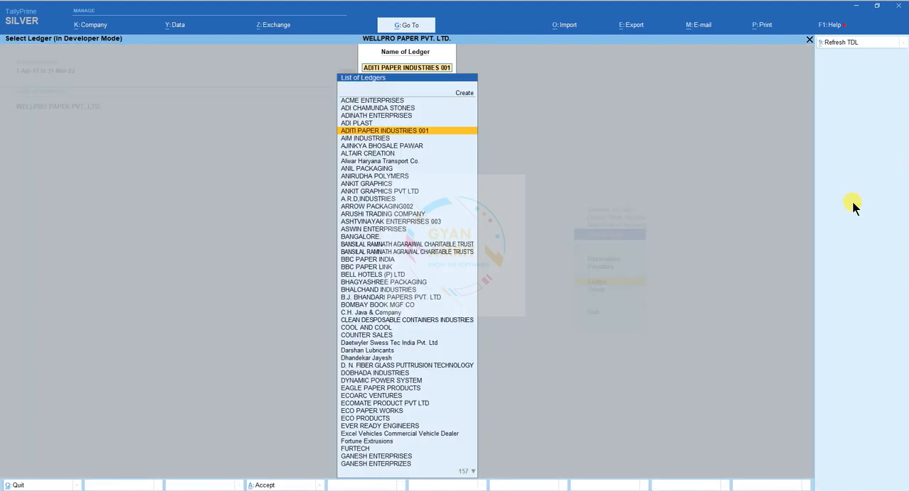
type("arr")
key("Return")
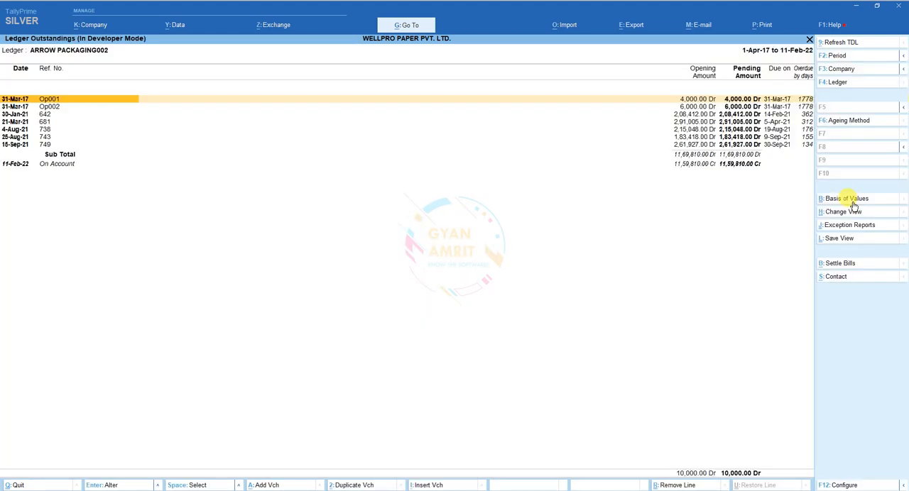
key("Down")
key("Up")
key("Down")
key("Up")
Step: Switch the report back to ADITI PAPER INDUSTRIES 001, expand bill 791 and open its sales voucher
key("F4")
type("adi")
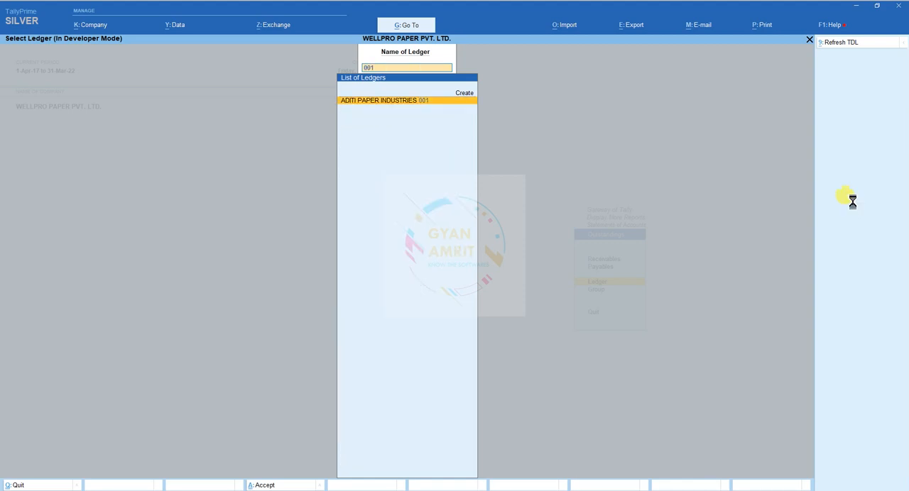
key("Return")
key("shift+Return")
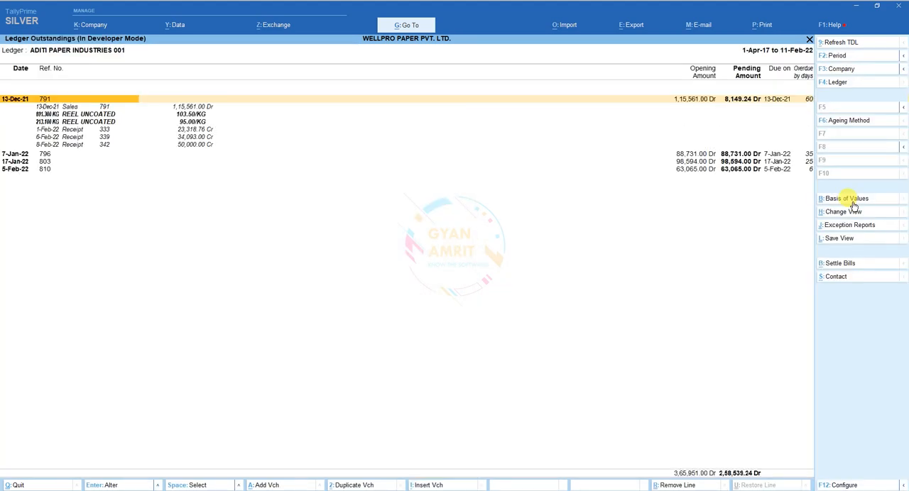
key("Down")
key("Return")
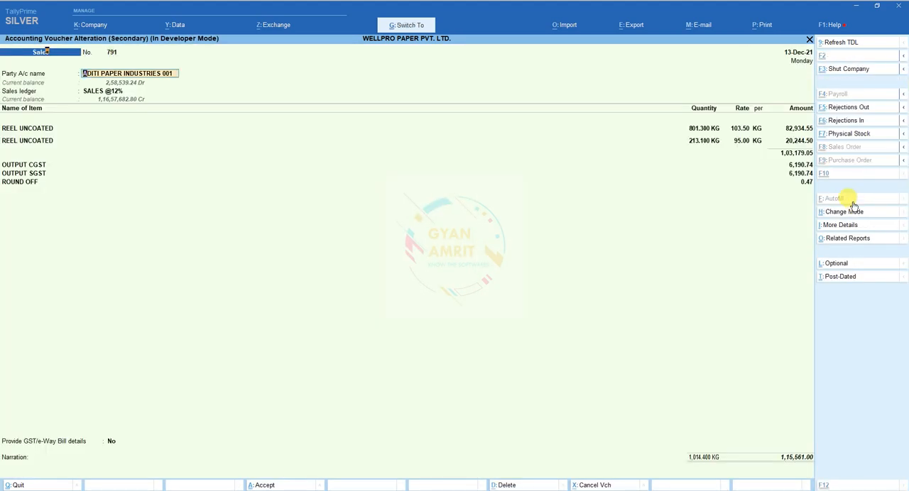
Step: Open the party's ledger master from the voucher, inspect its opening balance's bill-wise breakup, and return to the outstandings report
key("ctrl+Return")
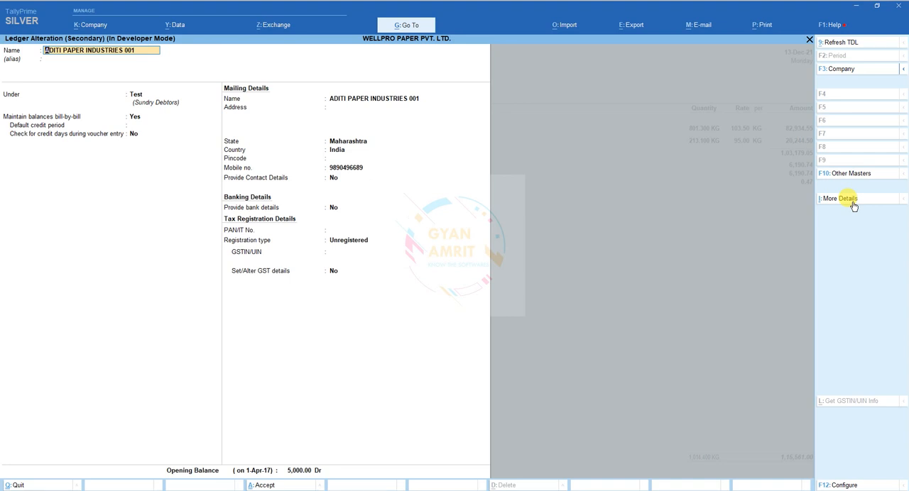
left_click(289, 472)
key("Return")
key("Return")
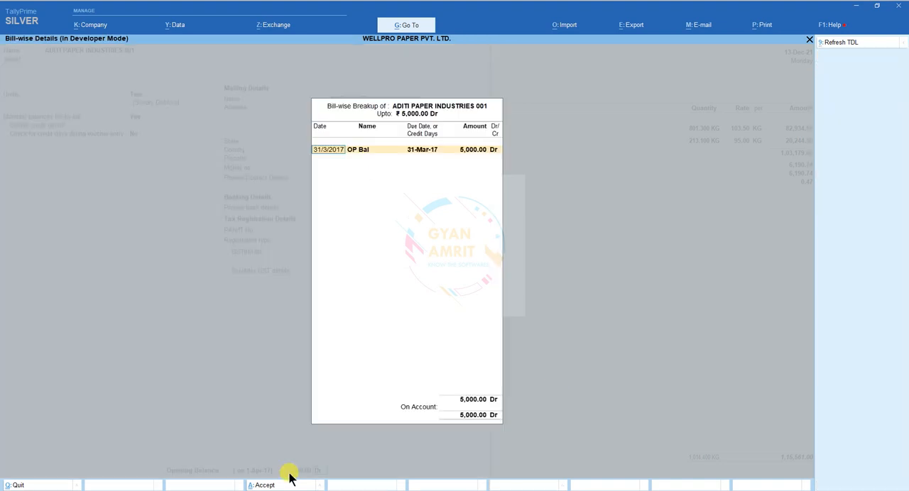
key("Return")
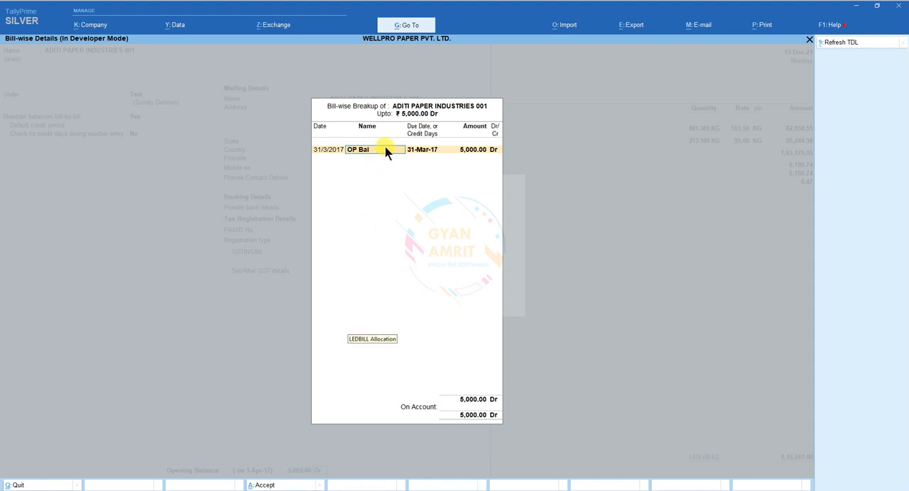
key("Escape")
key("Escape")
key("Return")
key("Escape")
key("Return")
Step: Open the outstandings of ARROW PACKAGING002 and expand the opening bills Op001 and Op002
key("Escape")
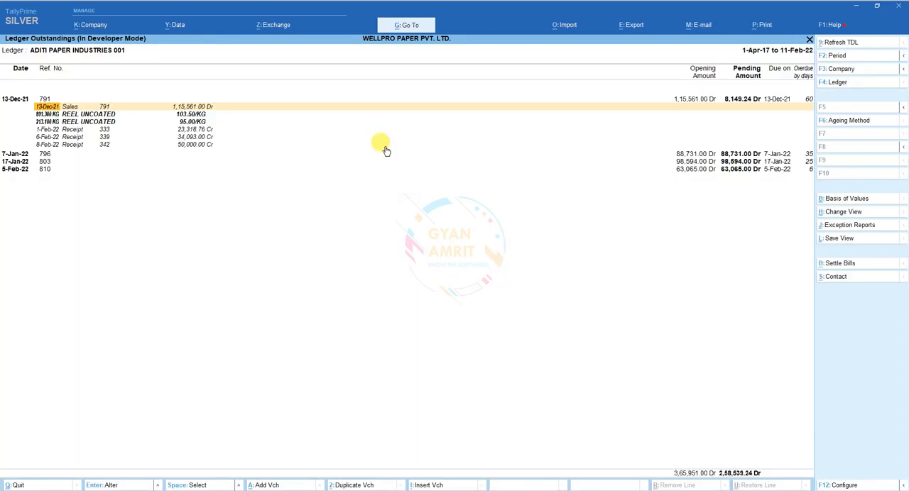
key("Escape")
type("002")
key("Return")
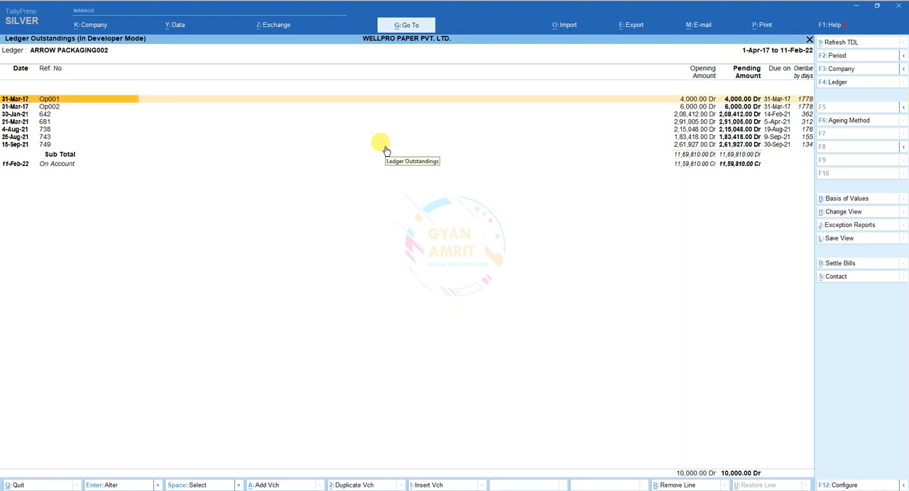
key("shift+Return")
key("Down")
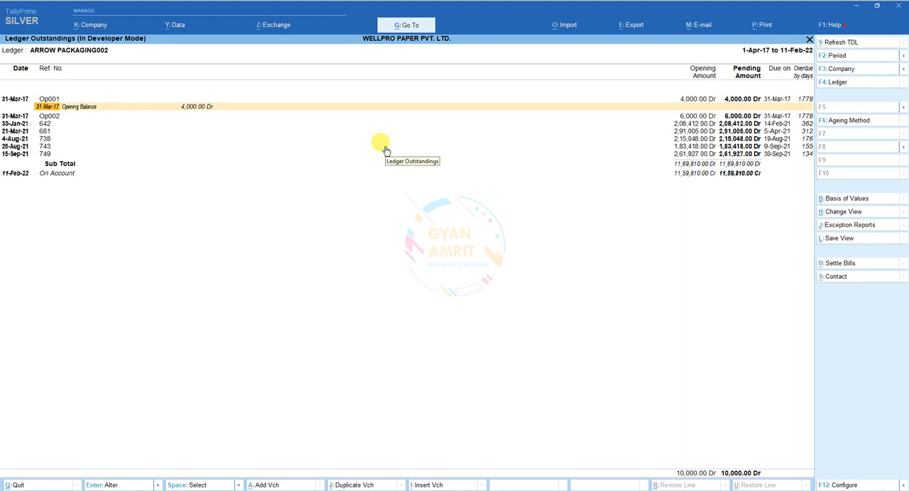
key("Down")
key("shift+Return")
key("Down")
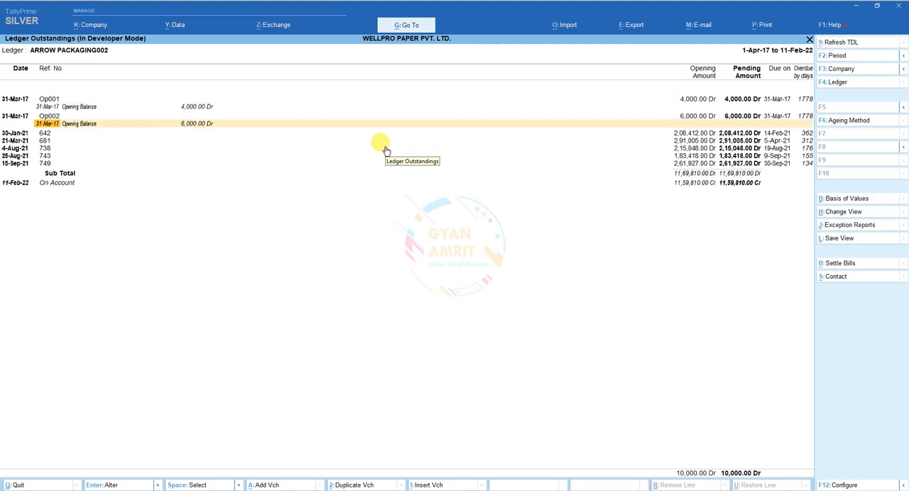
key("Up")
key("Up")
Step: Leave the outstandings report and open Auto Bill Set for the group Test
key("Escape")
key("Escape")
key("Escape")
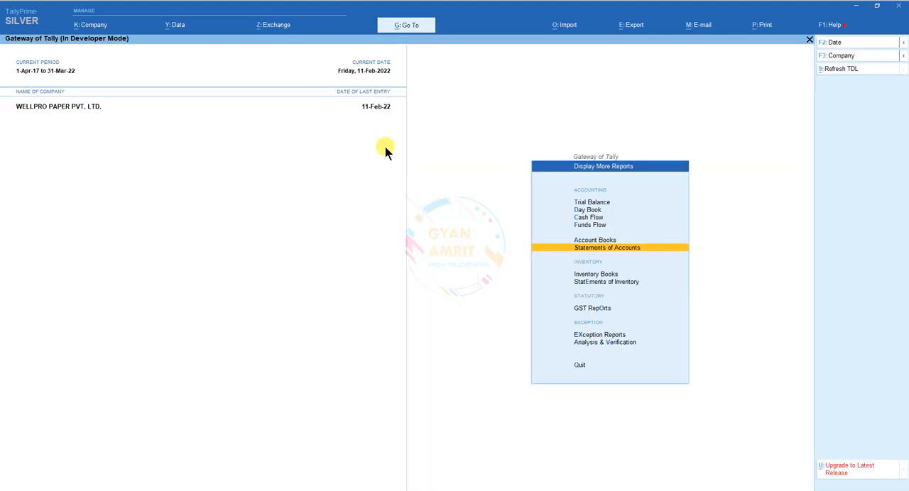
key("Escape")
key("Down")
key("Down")
key("Down")
key("Up")
key("Return")
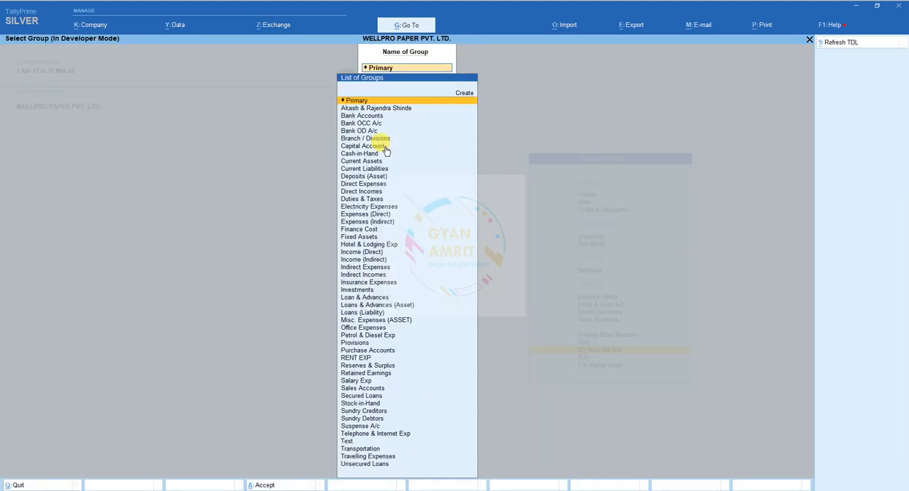
type("Tes")
key("Return")
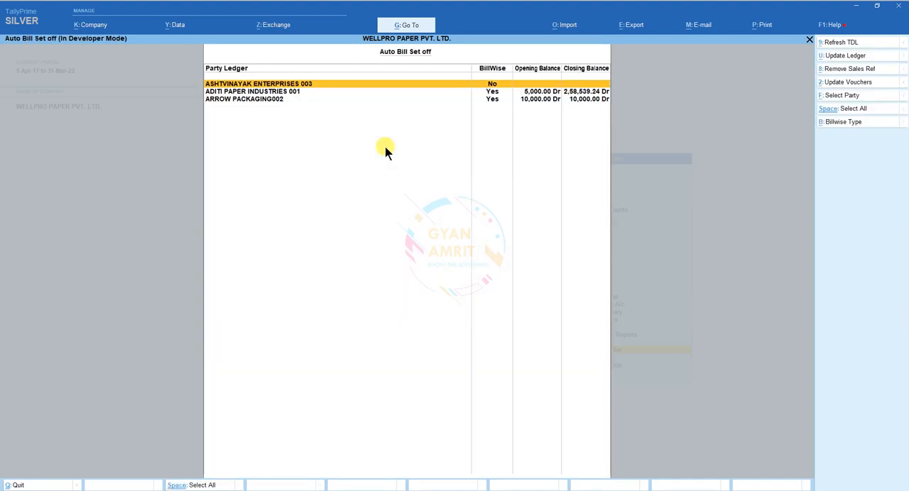
Step: Run Remove Sales Ref and Update Vouchers for ARROW PACKAGING002
key("Down")
key("space")
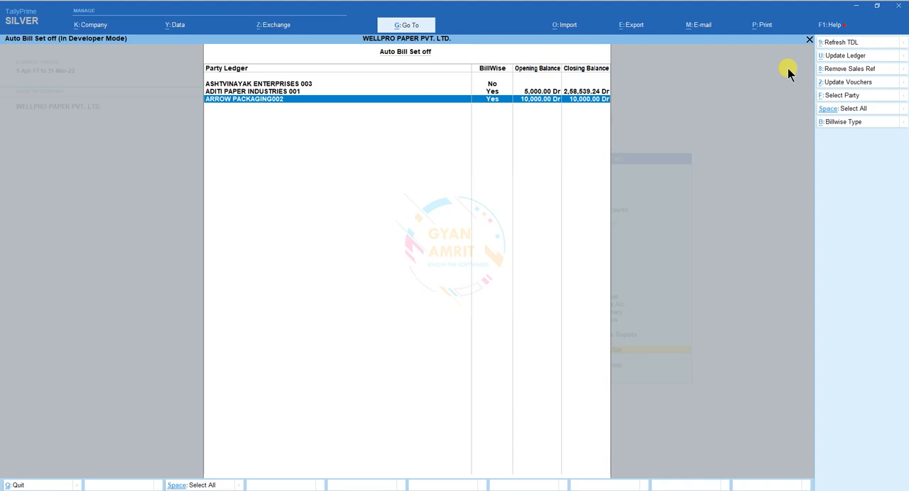
left_click(840, 71)
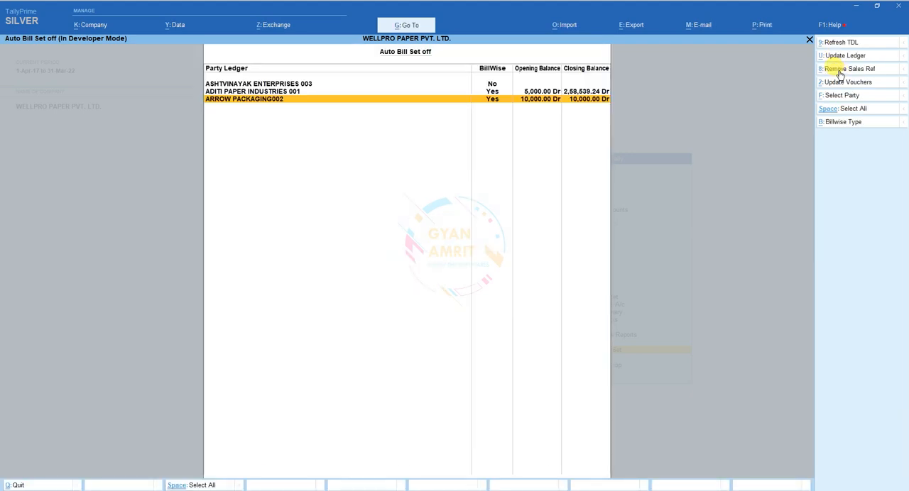
left_click(840, 71)
key("space")
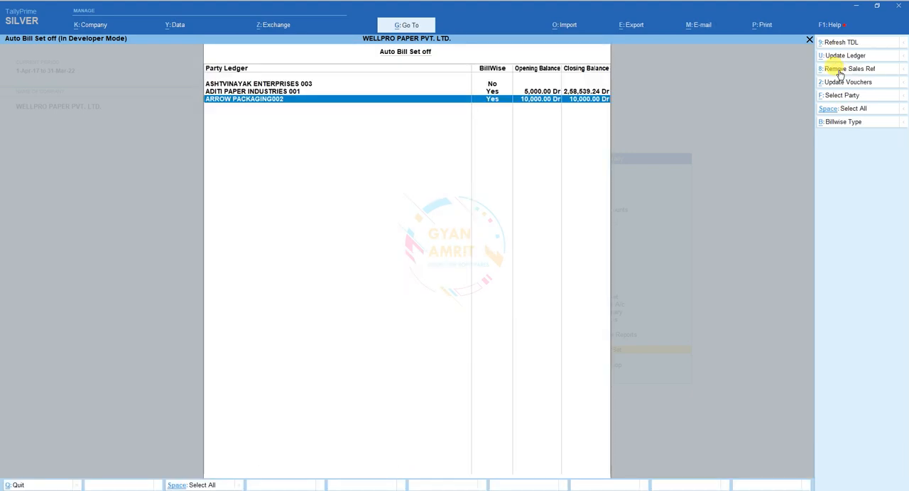
left_click(843, 82)
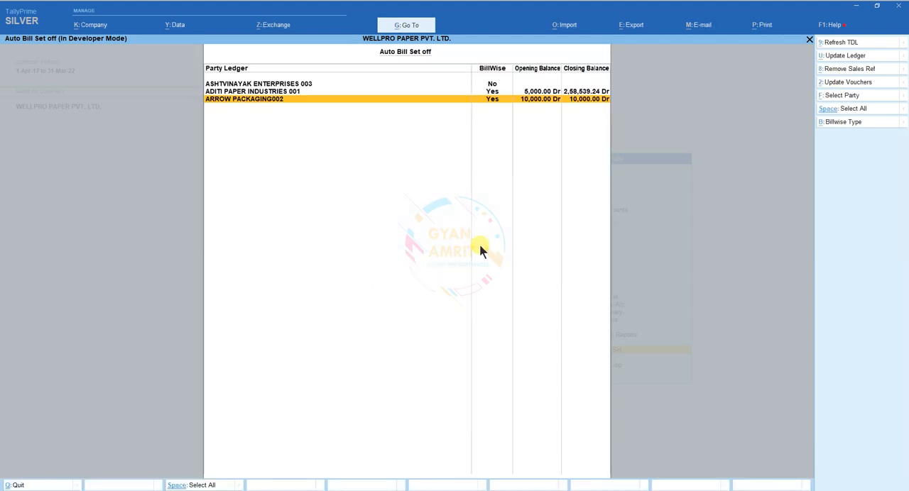
Step: Leave the add-on and open the Ledger Outstandings report for ARROW PACKAGING002
key("Escape")
key("Escape")
key("Escape")
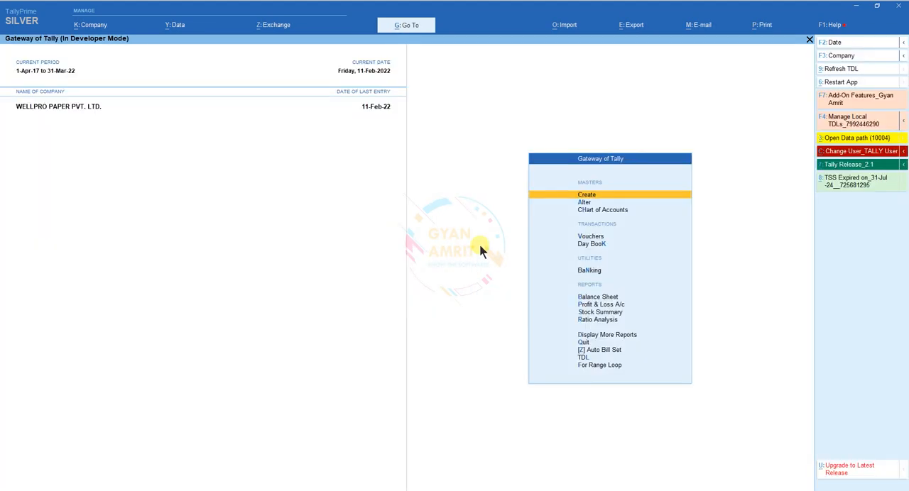
type("dsolarr")
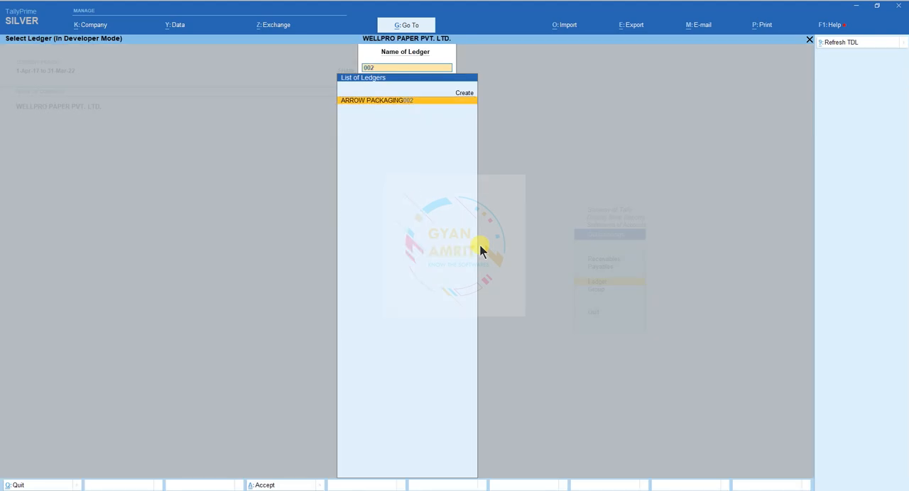
key("Return")
Step: Show the report in detail and set its Type of Bills to All Bills
key("alt+f1")
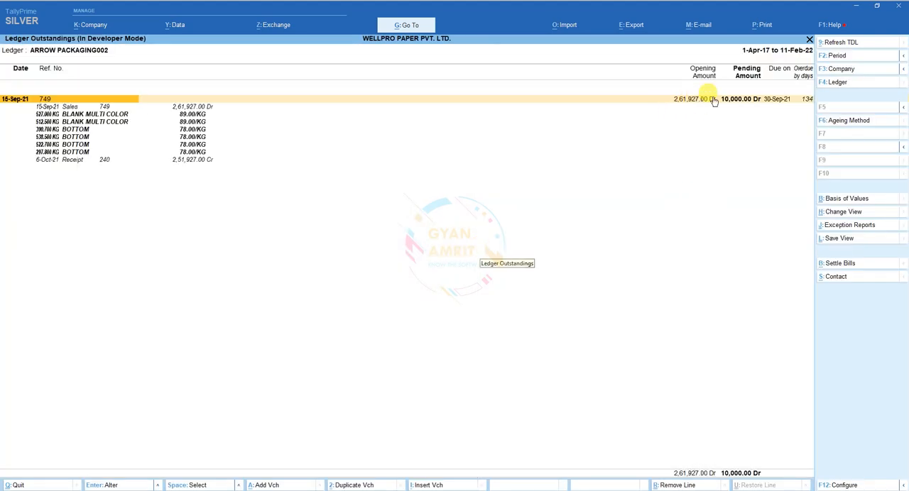
left_click(856, 198)
key("Return")
key("Up")
key("Up")
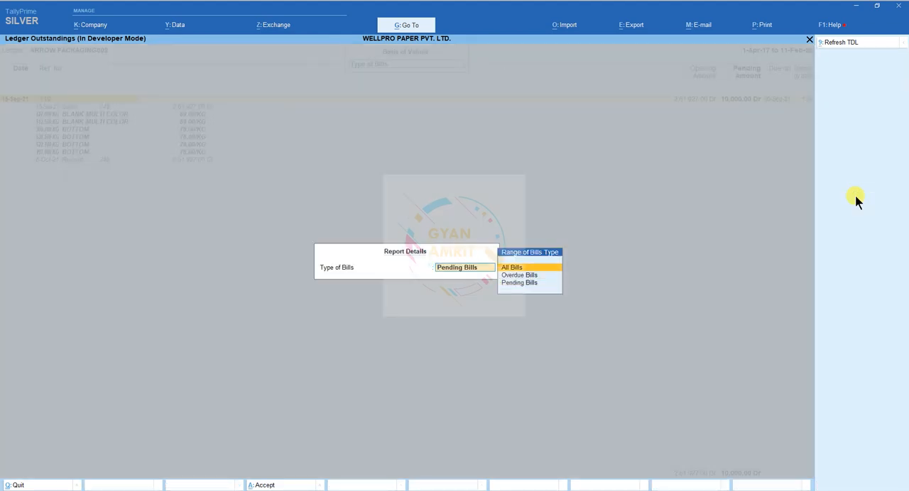
key("Return")
Step: Expand the opening bill Op002 dated 31-Mar-17 to view the receipt adjusted against it
key("Up")
key("Up")
key("Up")
key("Up")
key("Up")
key("Up")
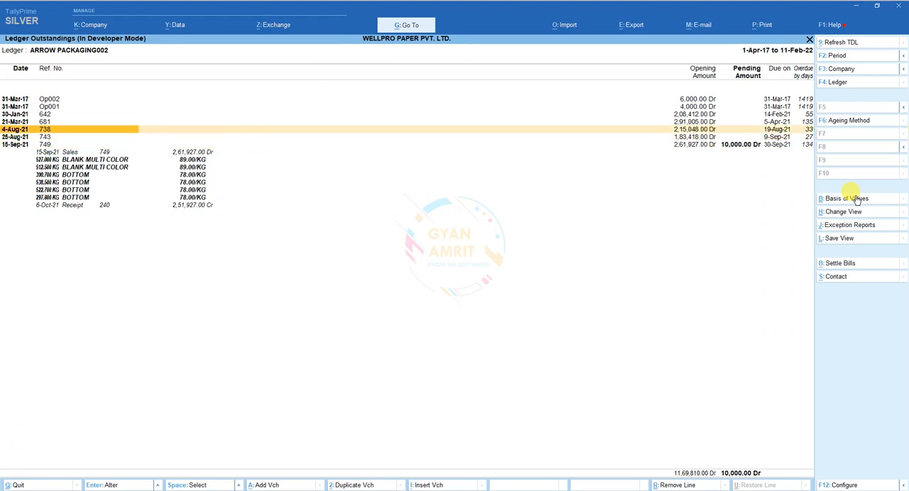
key("shift+Return")
key("Down")
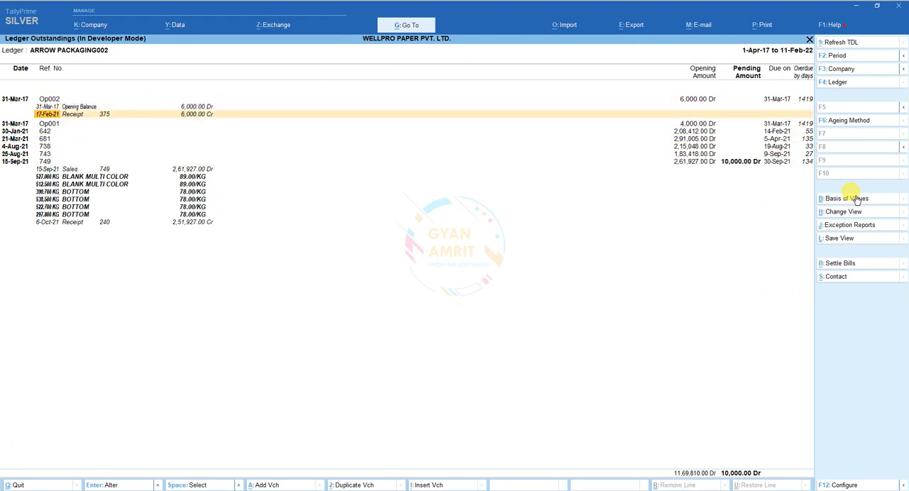
Step: Expand the opening bill Op001 dated 31-Mar-17 to view the receipt adjusted against it
key("Up")
key("Down")
key("Down")
key("Down")
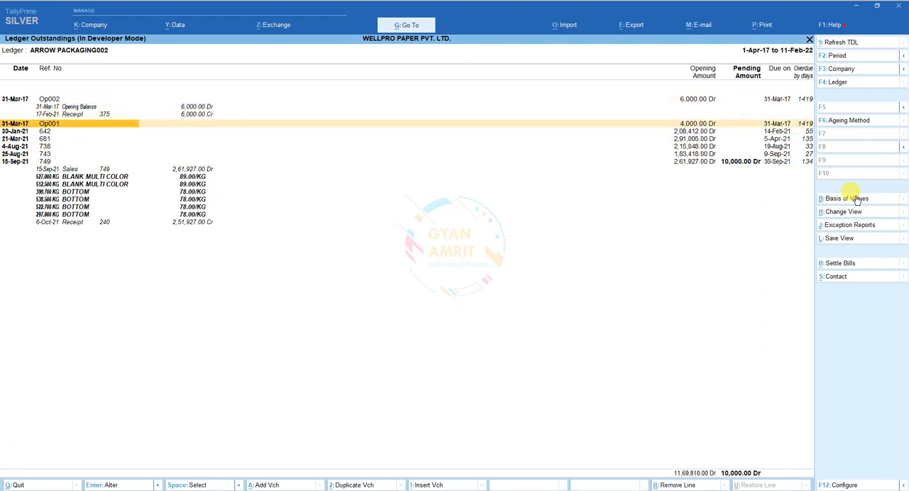
key("shift+Return")
key("Down")
key("Down")
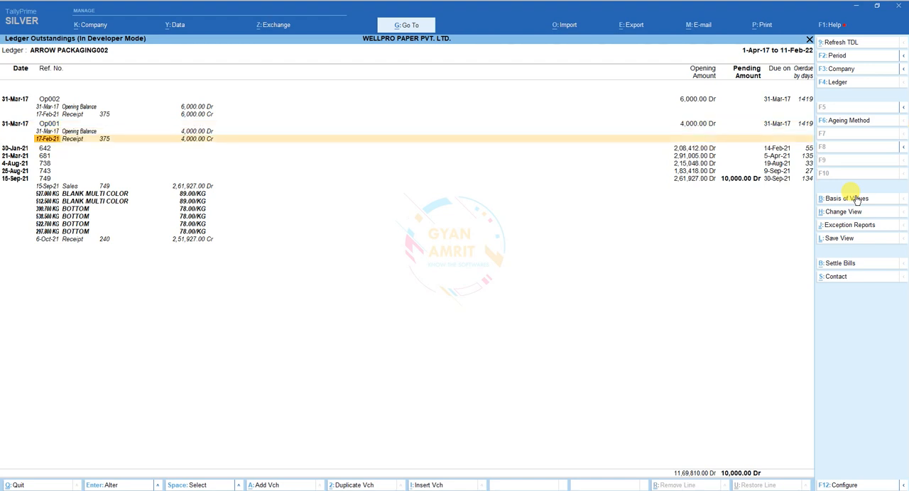
Step: Expand bill 681 dated 21-Mar-21 and go through its sales items and adjusting entries
key("Up")
key("Up")
key("Up")
key("Down")
key("Down")
key("Down")
key("Down")
key("Down")
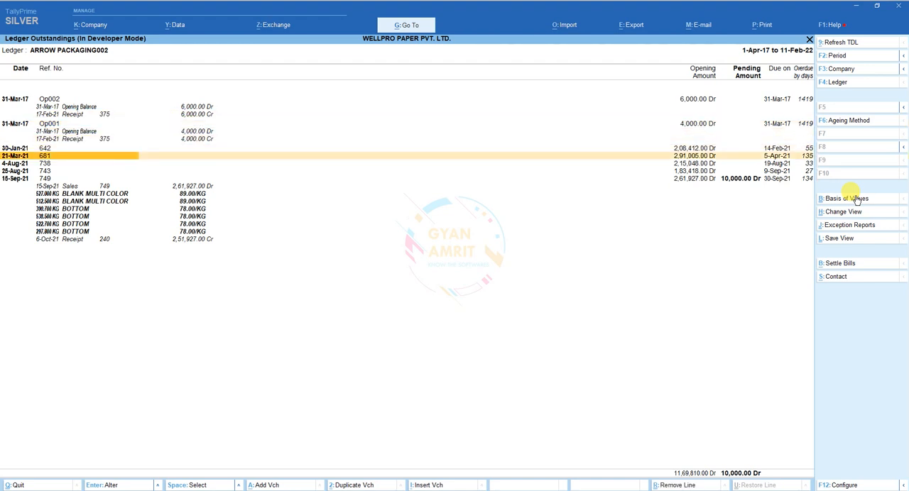
key("shift+Return")
key("Down")
key("Down")
key("Down")
key("Down")
key("Down")
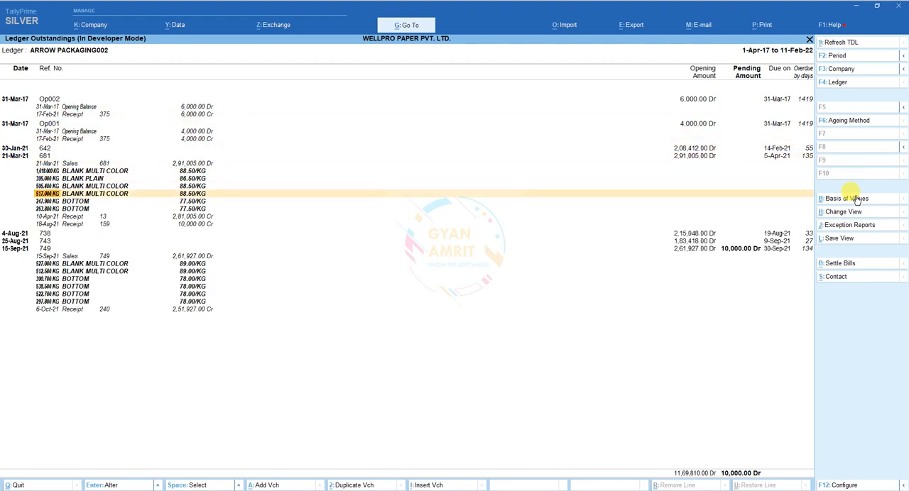
Step: Switch the Ledger Outstandings report to ASHTVINAYAK ENTERPRISES 003
key("F4")
type("00")
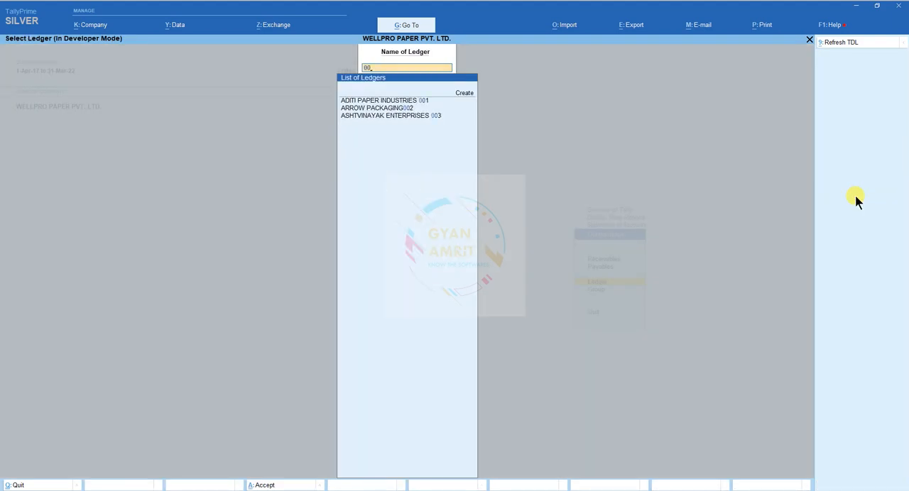
type("3")
key("Return")
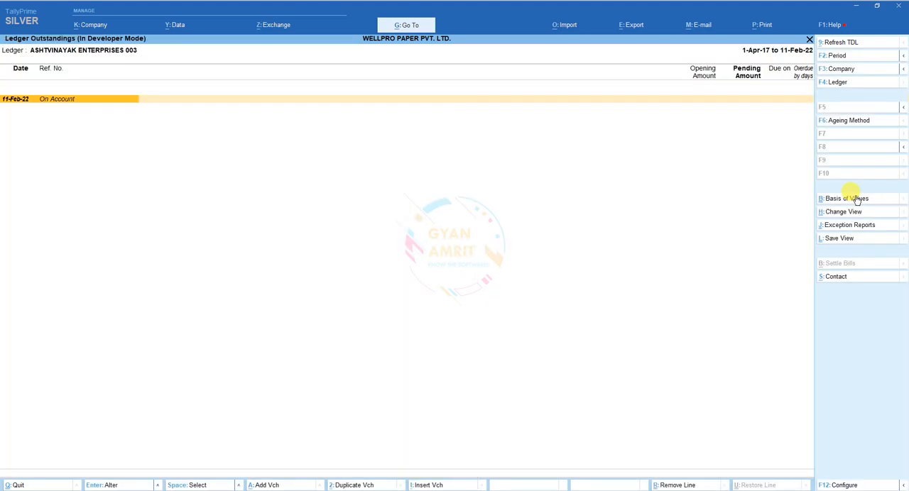
Step: Close the report and reopen Ledger Outstandings for ARROW PACKAGING002
key("Escape")
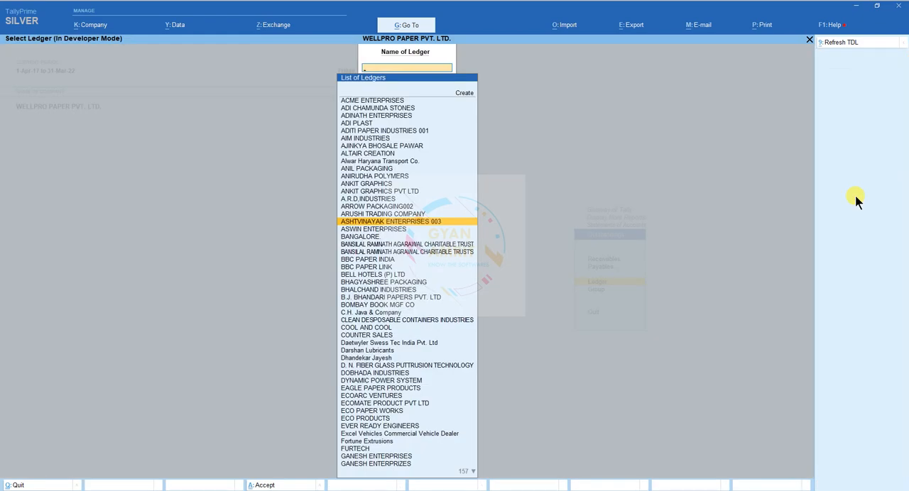
key("Escape")
key("Escape")
key("d")
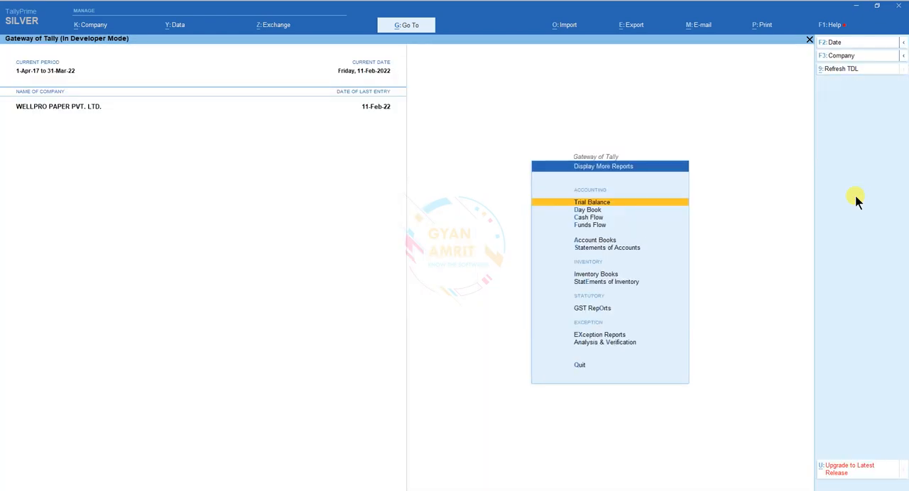
type("sol")
type("002")
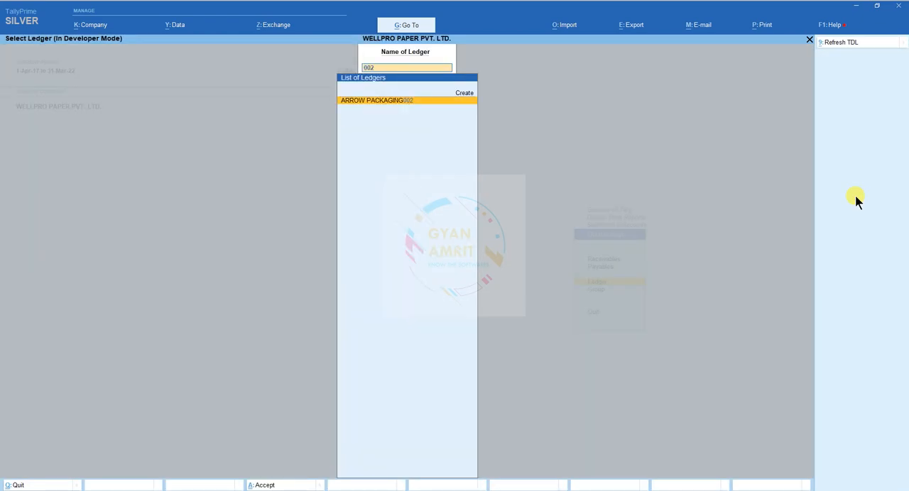
key("Return")
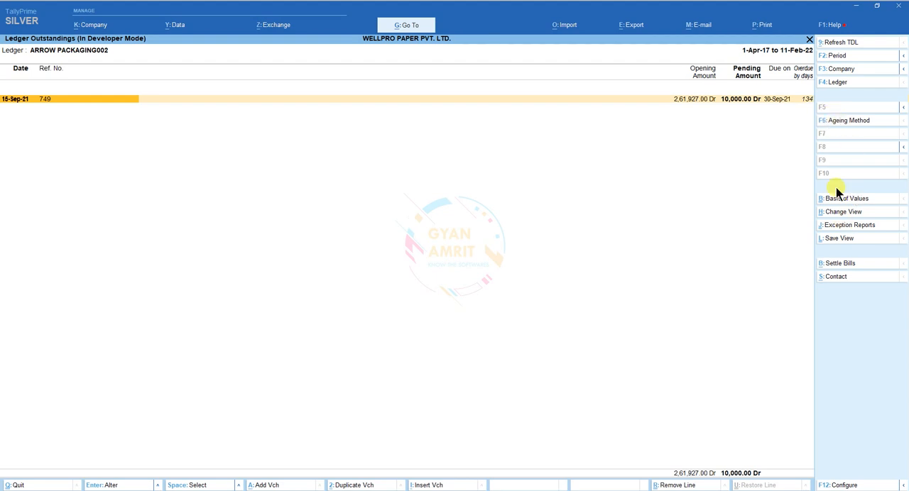
Step: Set the Type of Bills in the ARROW PACKAGING002 outstandings report to All Bills
left_click(836, 203)
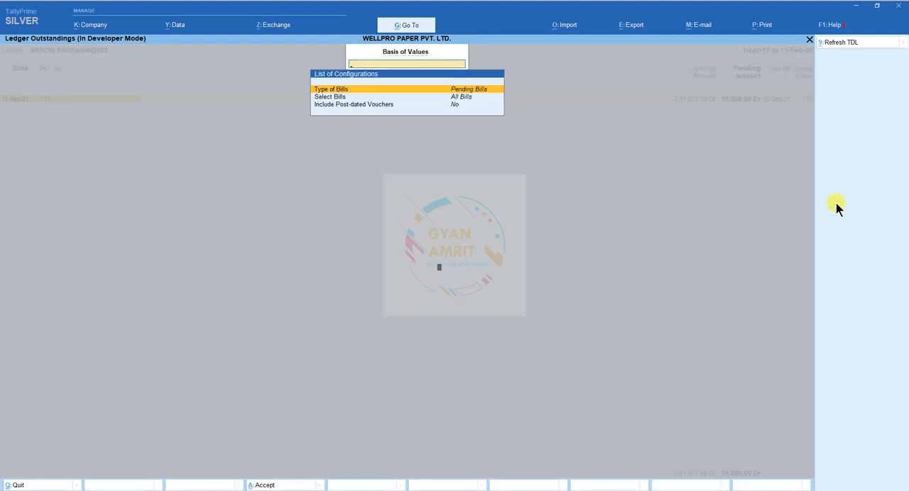
key("Return")
key("Up")
key("Up")
key("Return")
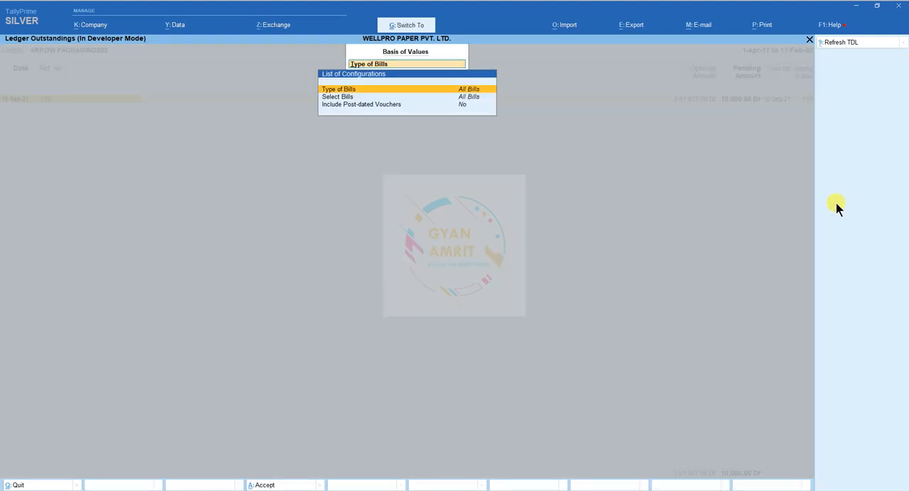
key("ctrl+a")
Step: Mark the two opening bills Op002 and Op001 dated 31-Mar-17 in the report
key("Up")
key("Up")
key("Up")
key("Up")
key("Up")
key("Up")
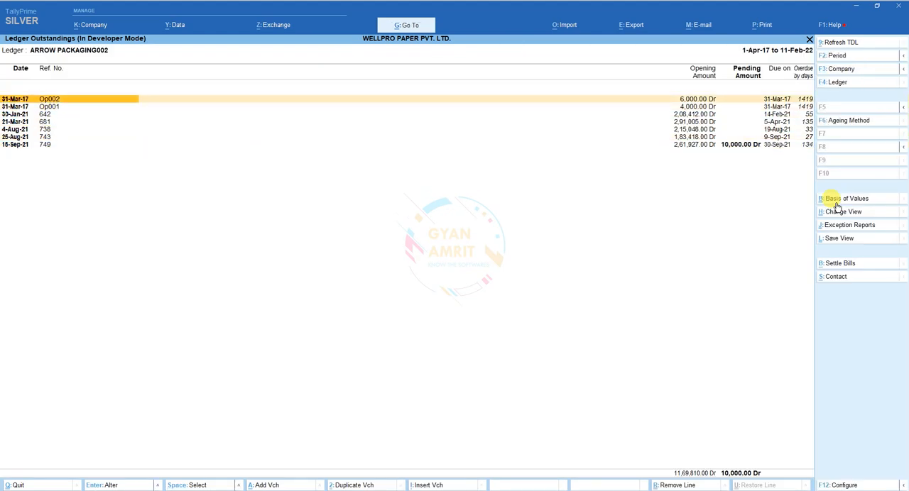
key("space")
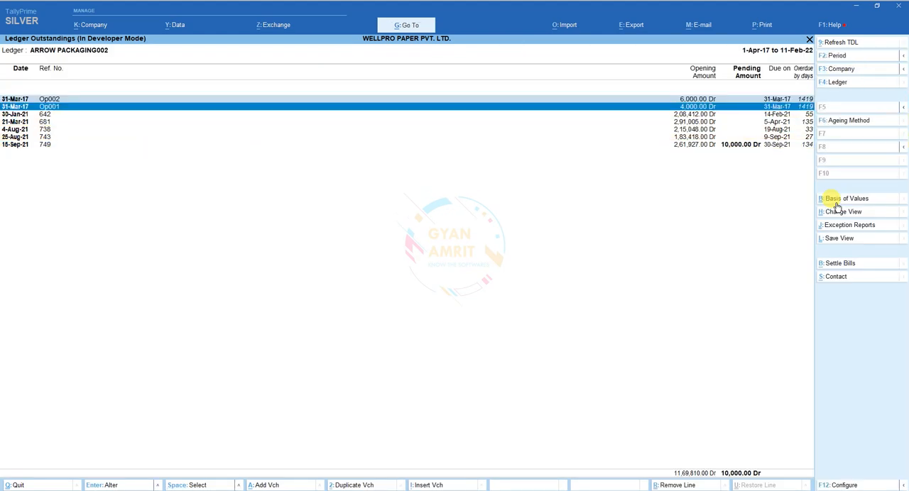
Step: Leave the outstandings report and open the Auto Bill Set add-on for the group Test
key("Escape")
key("Escape")
key("Escape")
key("Escape")
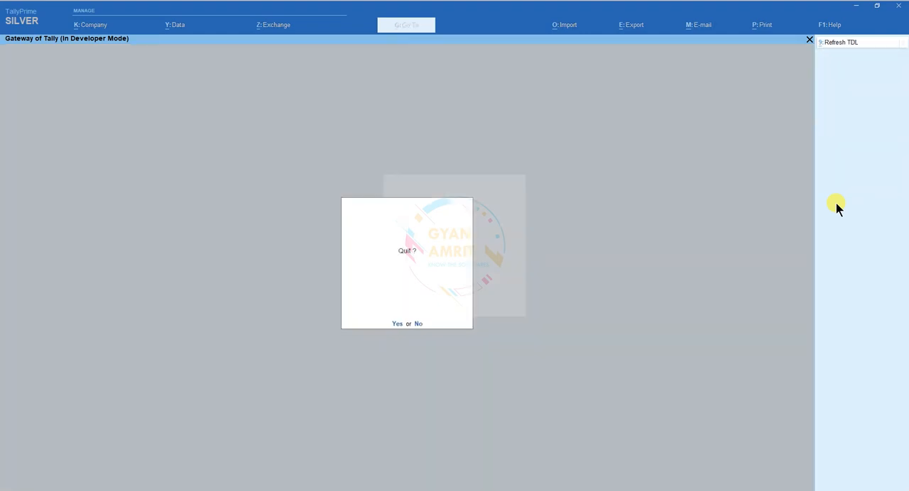
key("n")
key("Up")
key("Up")
key("Up")
key("Return")
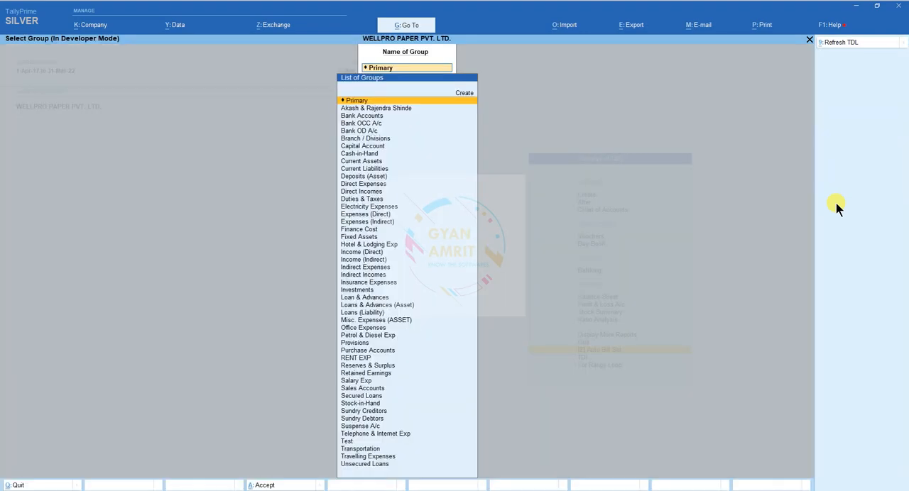
type("Test")
key("Return")
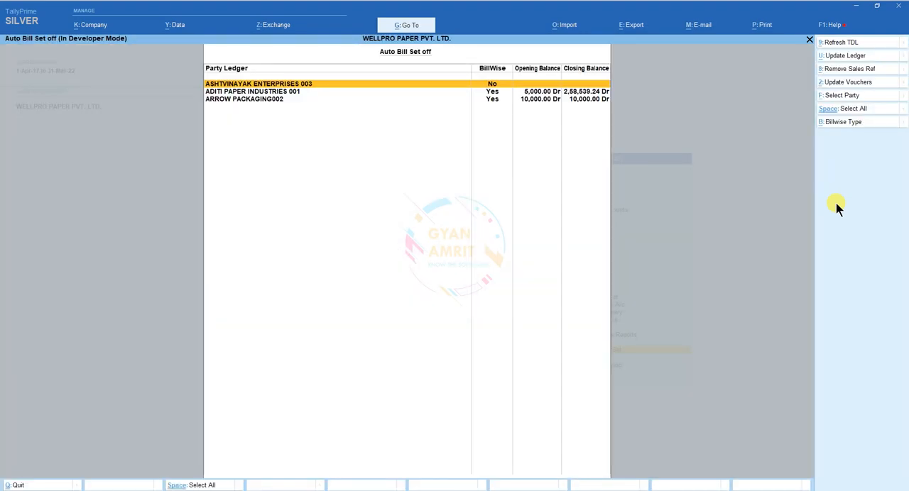
Step: Set Bill Wise On to Yes for ADITI PAPER INDUSTRIES 001 with Update Ledger, and run Remove Sales Ref on it
key("Down")
key("space")
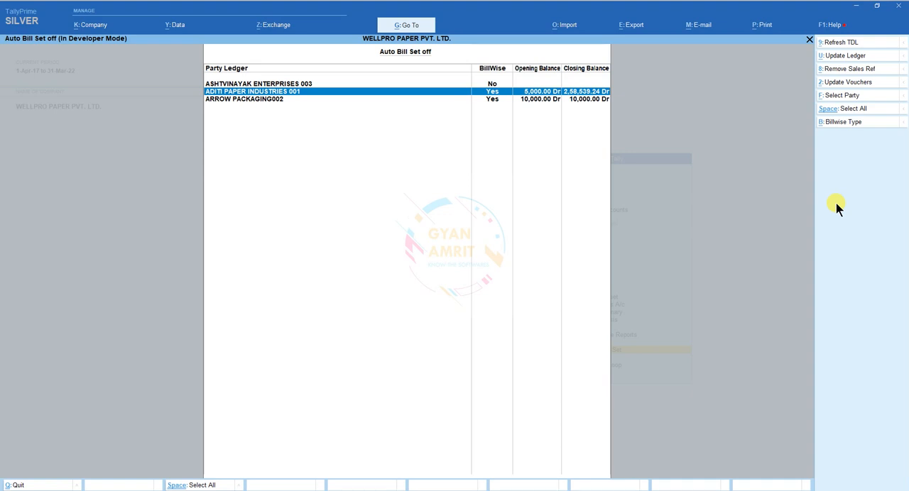
left_click(845, 57)
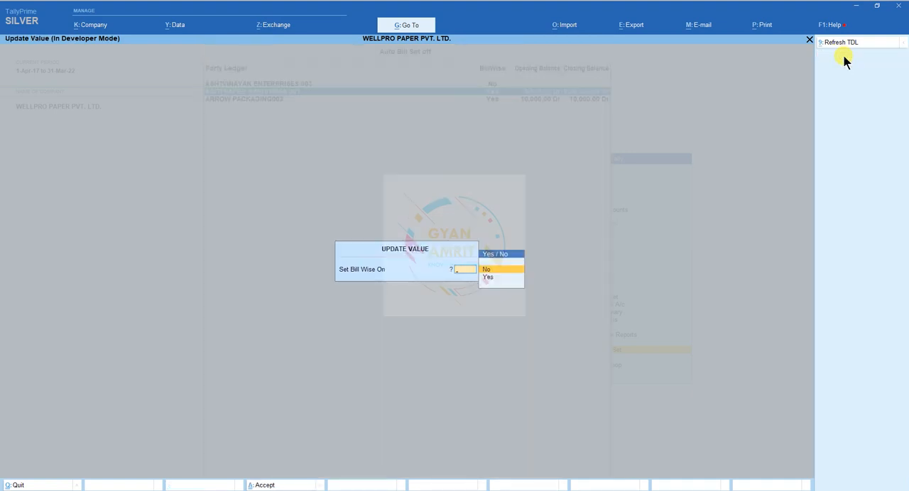
key("Down")
key("Return")
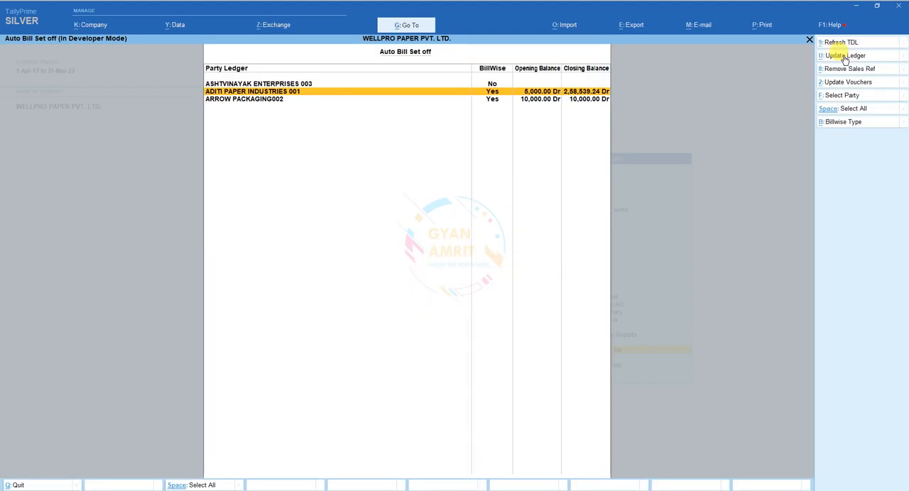
key("space")
left_click(852, 69)
Step: Select ARROW PACKAGING002 and run Update Ledger on it
key("Down")
key("space")
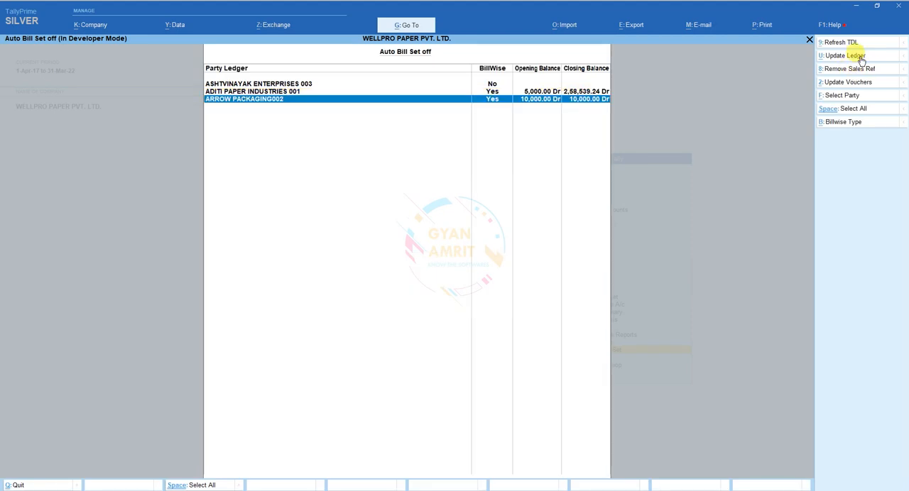
left_click(855, 56)
key("Return")
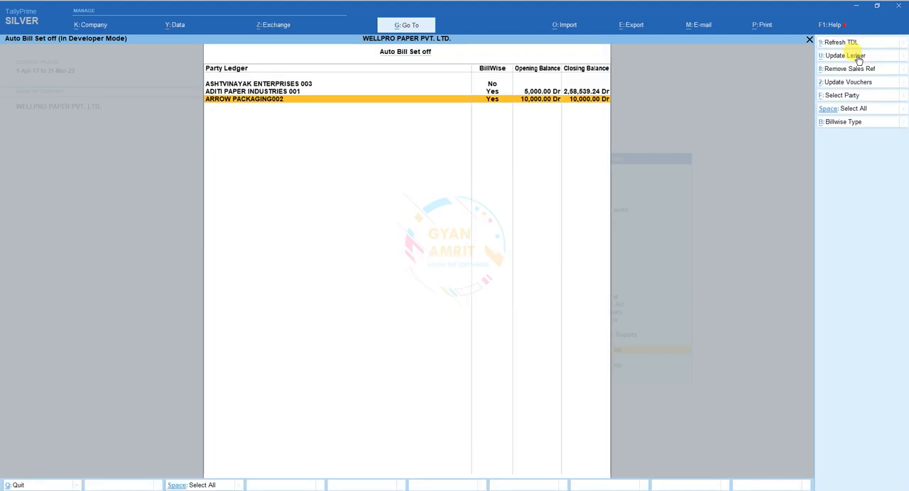
Step: Run Remove Sales Ref and Update Vouchers for ARROW PACKAGING002
left_click(843, 70)
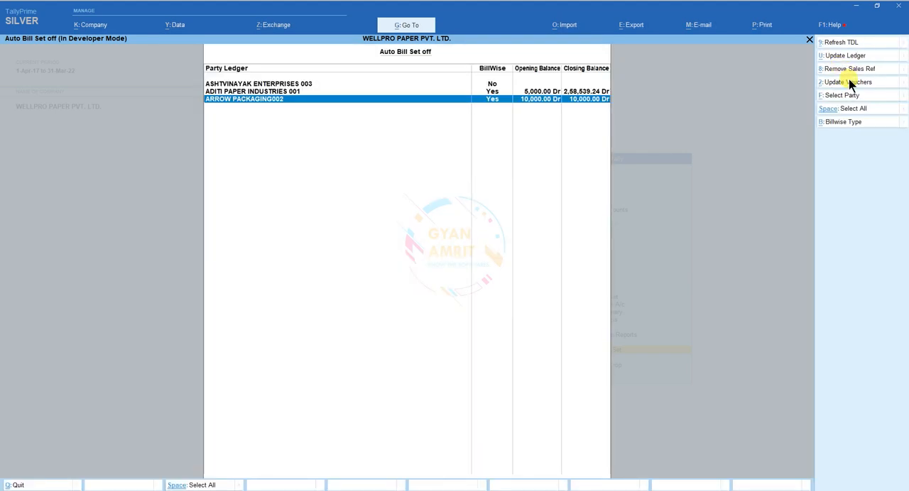
left_click(853, 84)
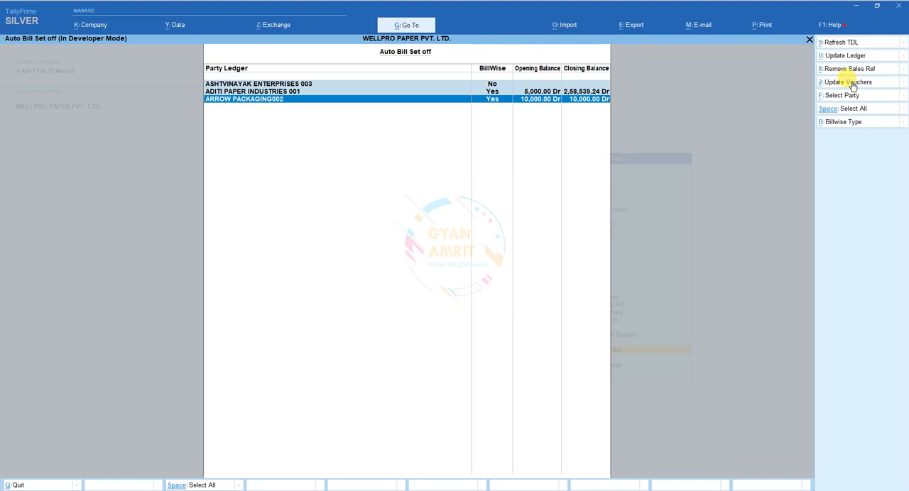
Step: Leave the add-on and open the Ledger Outstandings report for ARROW PACKAGING002
key("Escape")
key("Escape")
key("Escape")
key("Escape")
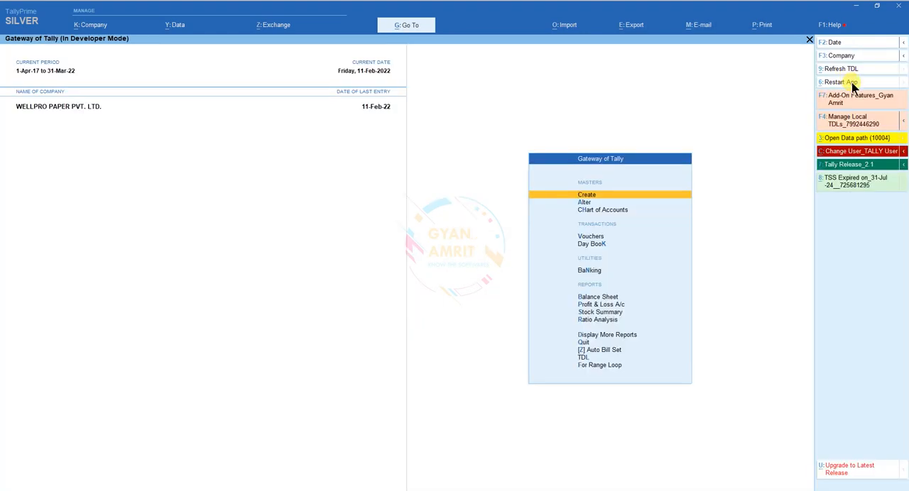
type("dsol002")
key("Return")
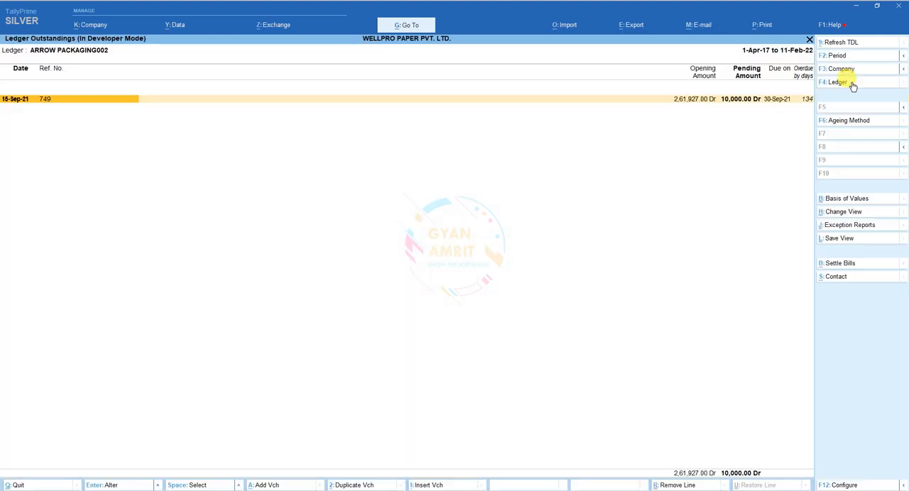
Step: Change the Type of Bills in the Ledger Outstandings report to All Bills
left_click(834, 199)
key("Return")
key("Up")
key("Up")
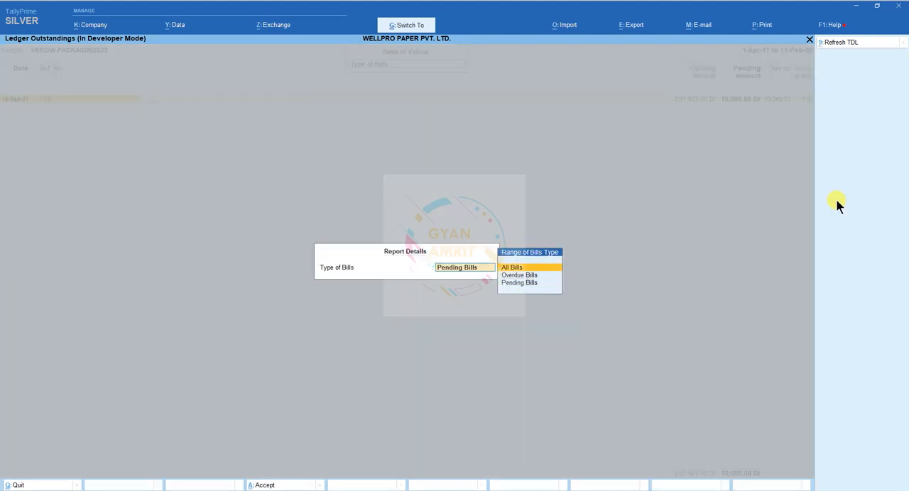
key("Return")
key("Down")
key("Down")
Step: Expand the opening bill OP Bal dated 31-Mar-17 to view the entries adjusted against it
key("Up")
key("Up")
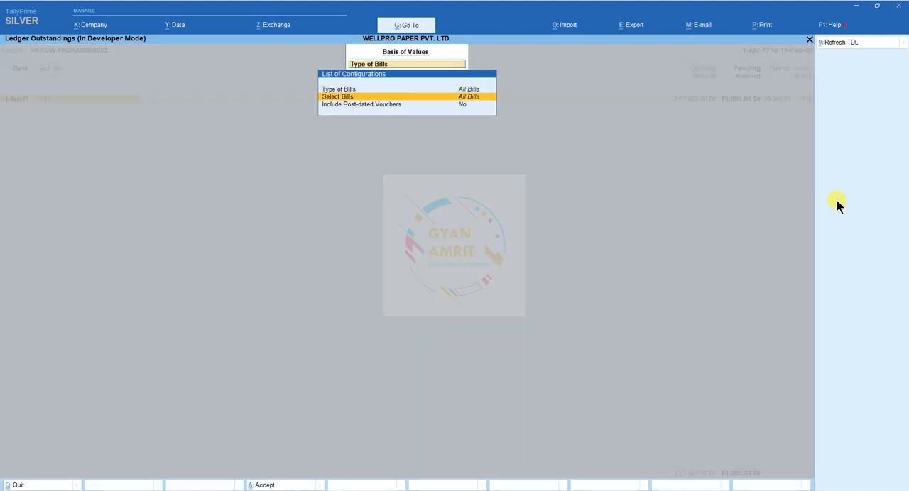
key("Escape")
key("Up")
key("Up")
key("Up")
key("Up")
key("Up")
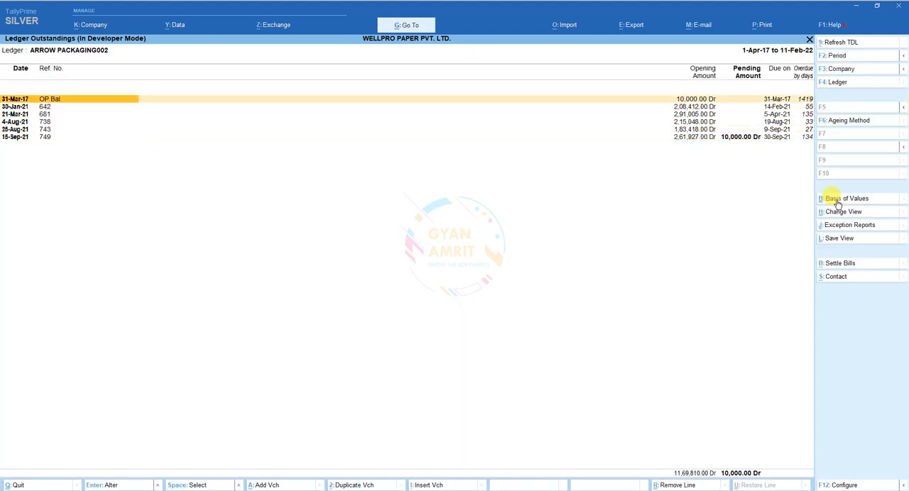
key("shift+Return")
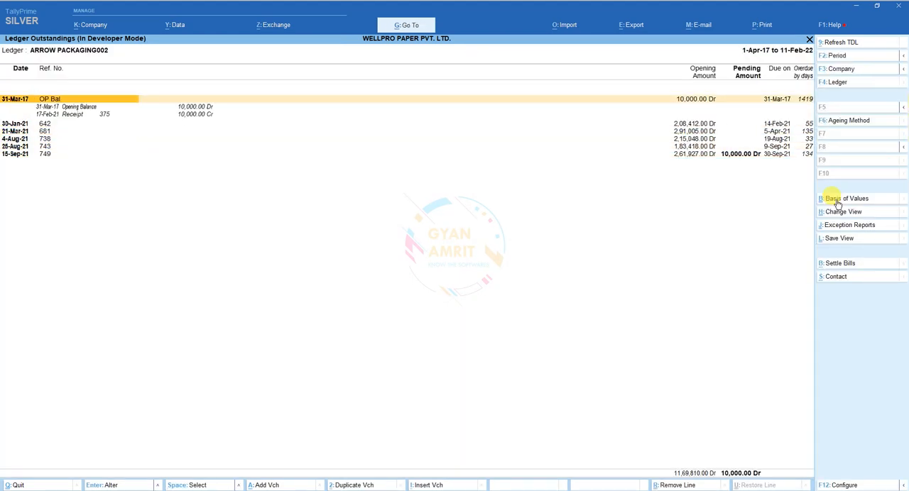
Step: Open the ARROW PACKAGING002 ledger to view its opening balance's bill-wise breakup, and quit without saving
key("ctrl+Return")
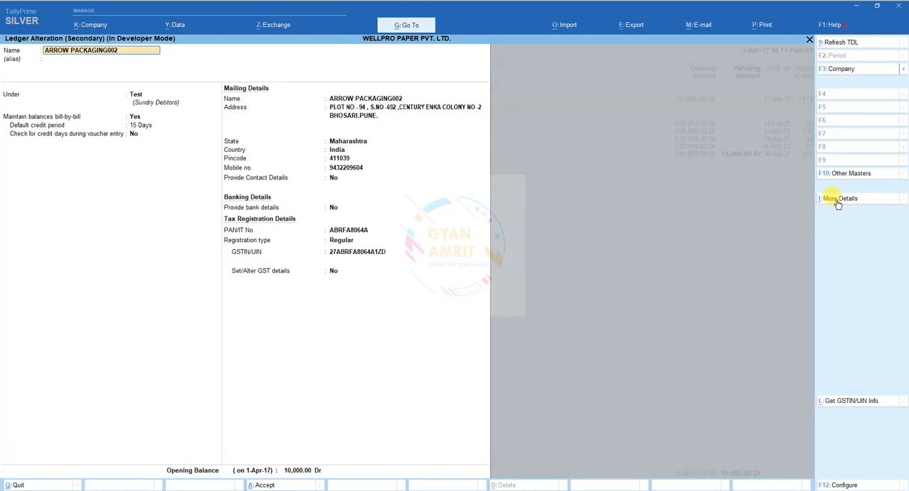
left_click(294, 470)
key("Return")
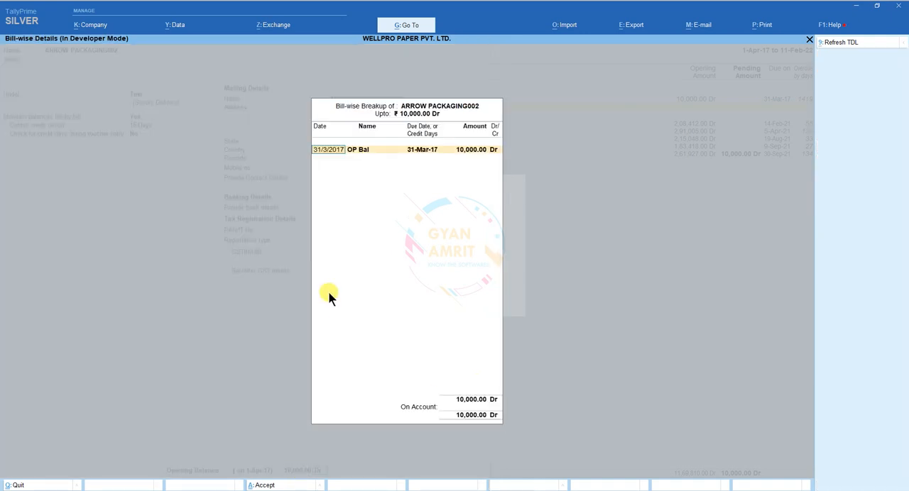
key("Escape")
key("Escape")
key("Return")
key("Escape")
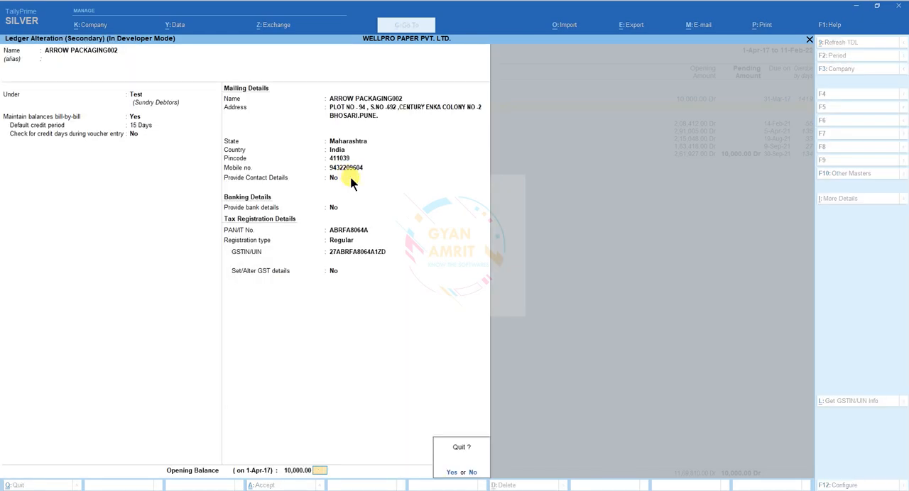
key("Return")
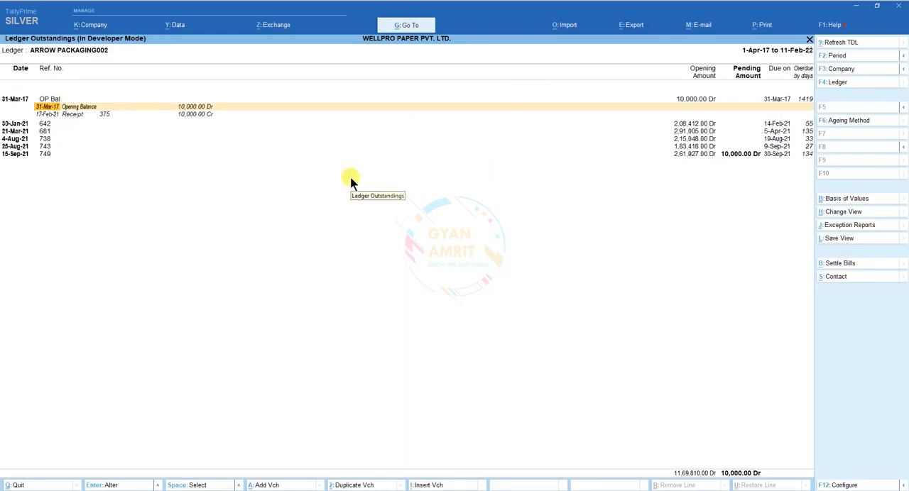
Step: Change the ledger in the Ledger Outstandings report to ASHTVINAYAK ENTERPRISES 003
key("F4")
type("asht")
key("Return")
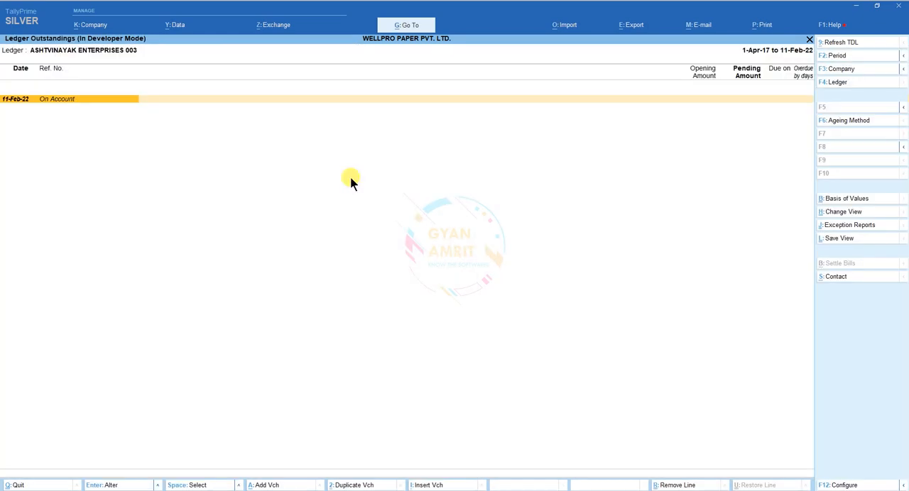
Step: Expand the On Account entry of ASHTVINAYAK ENTERPRISES 003 to view its vouchers, and leave the Ledger Outstandings report
key("alt+F5")
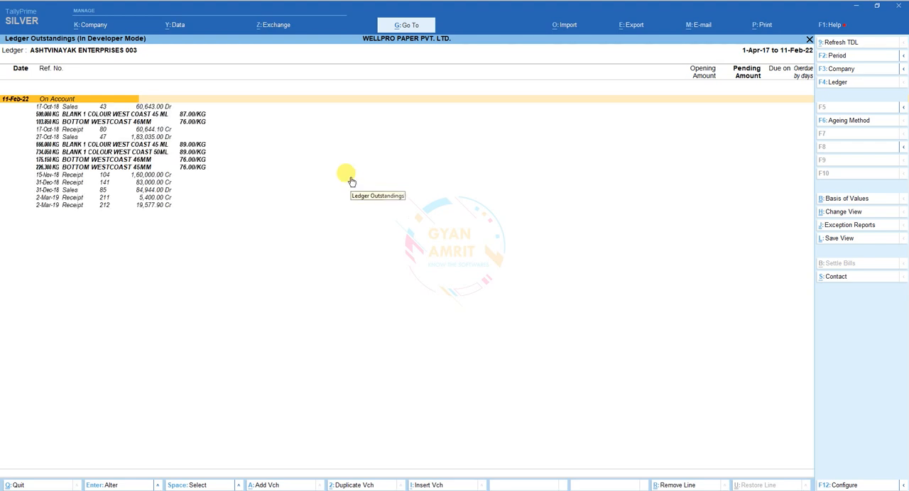
key("Escape")
key("Escape")
key("Escape")
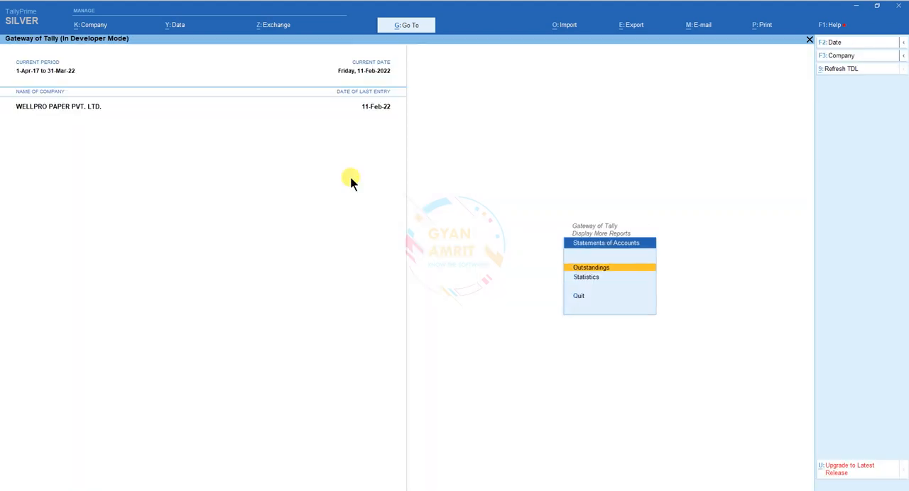
Step: Open the Auto Bill Set party list for the Test group, and return to the group selection
key("Down")
key("Down")
key("Down")
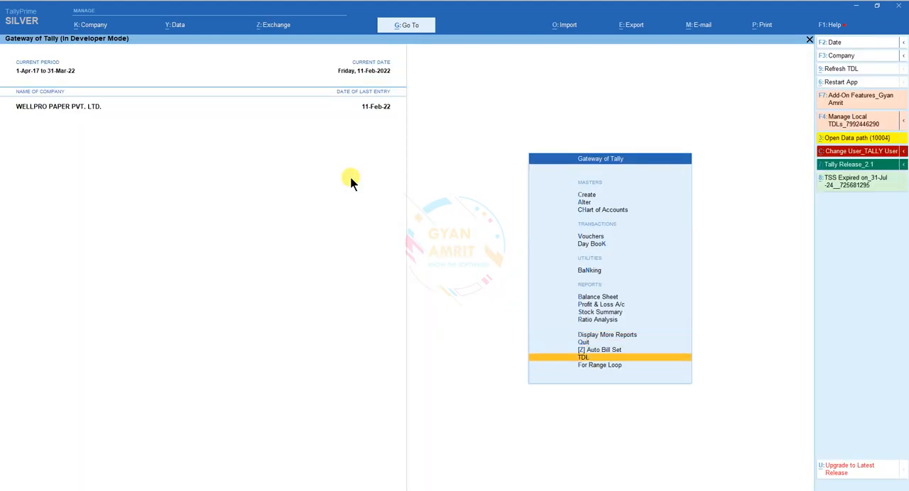
key("Up")
key("Return")
type("test")
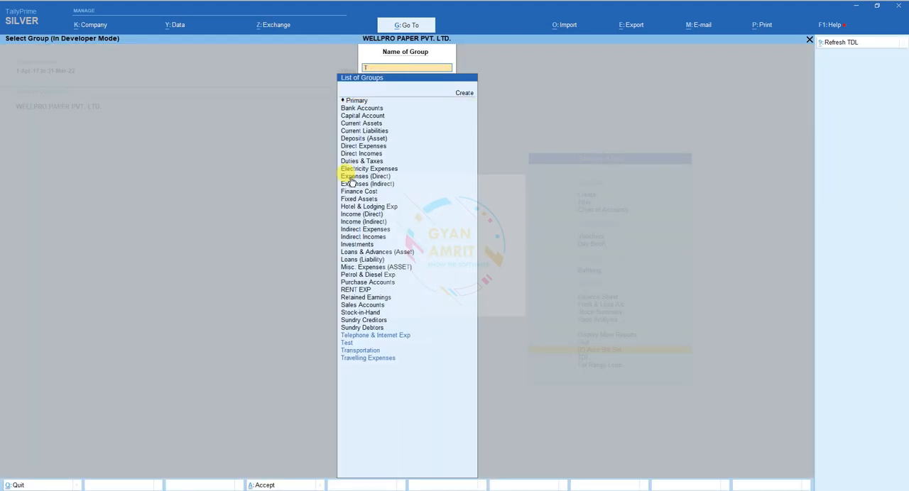
key("Return")
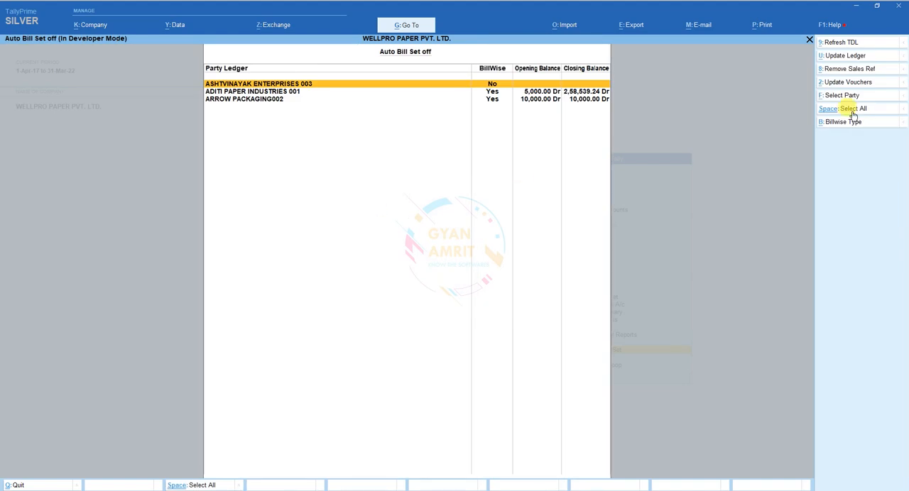
left_click(875, 106)
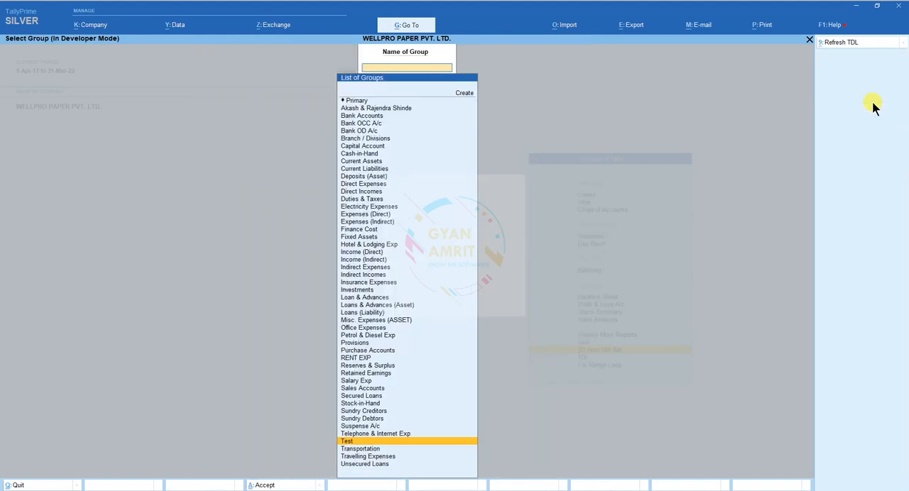
Step: Open the Auto Bill Set list for the Sundry Debtors group and narrow it to the party ASHTVINAYAK ENTERPRISES 003
type("sun")
key("Down")
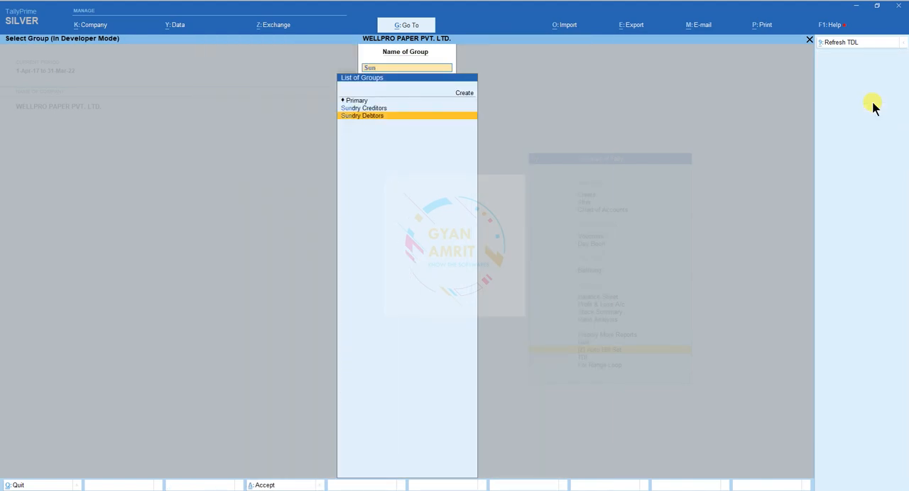
key("Return")
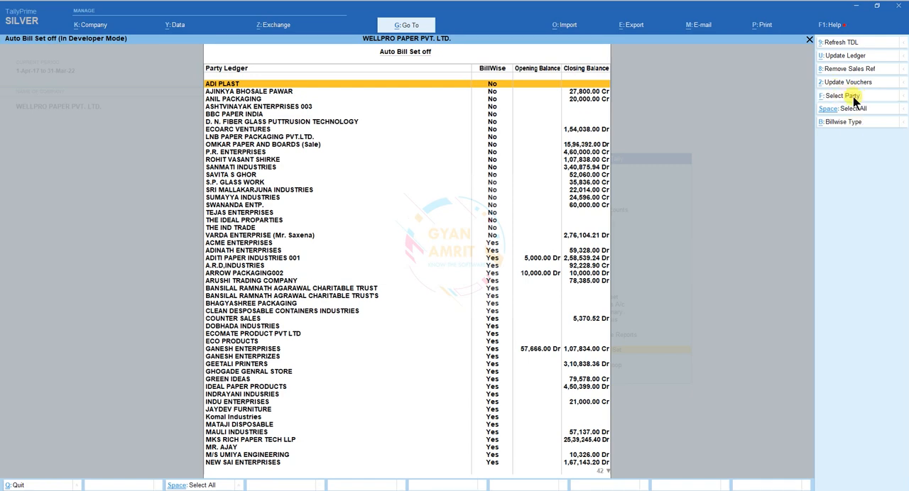
left_click(853, 98)
type("ash")
key("Return")
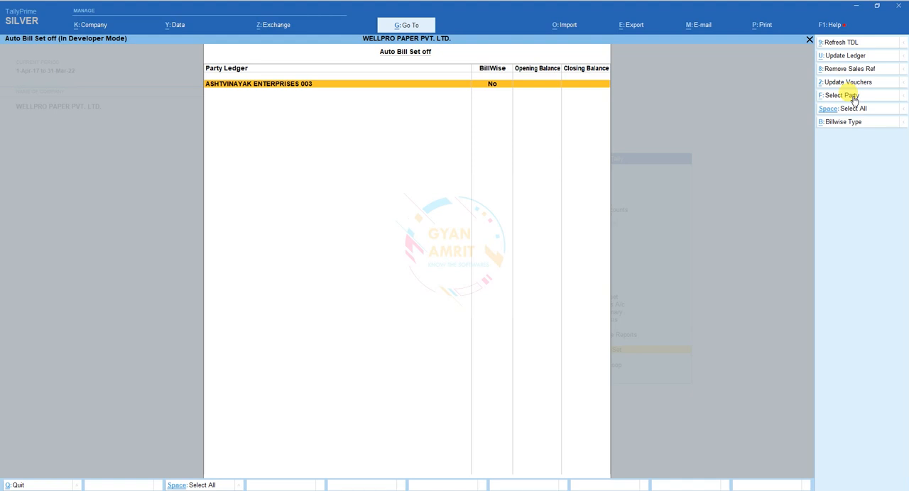
Step: Update the ASHTVINAYAK ENTERPRISES 003 ledger with Set Bill Wise On as Yes
key("space")
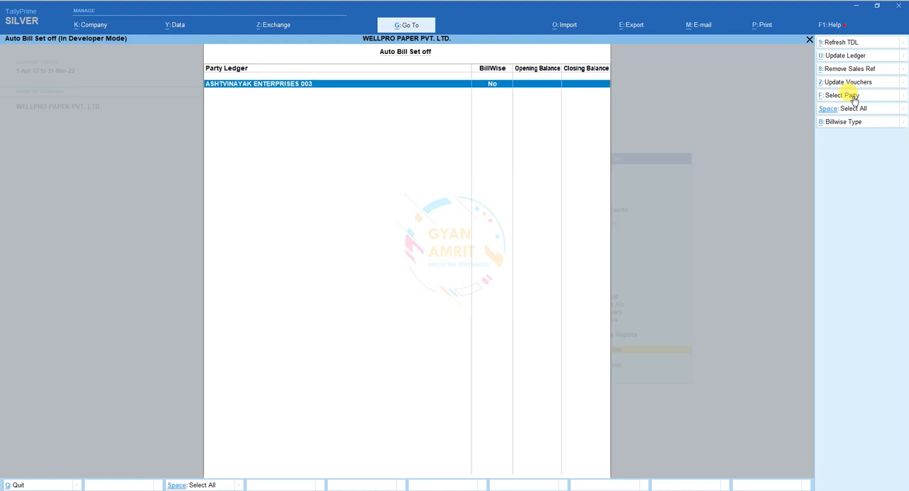
left_click(845, 56)
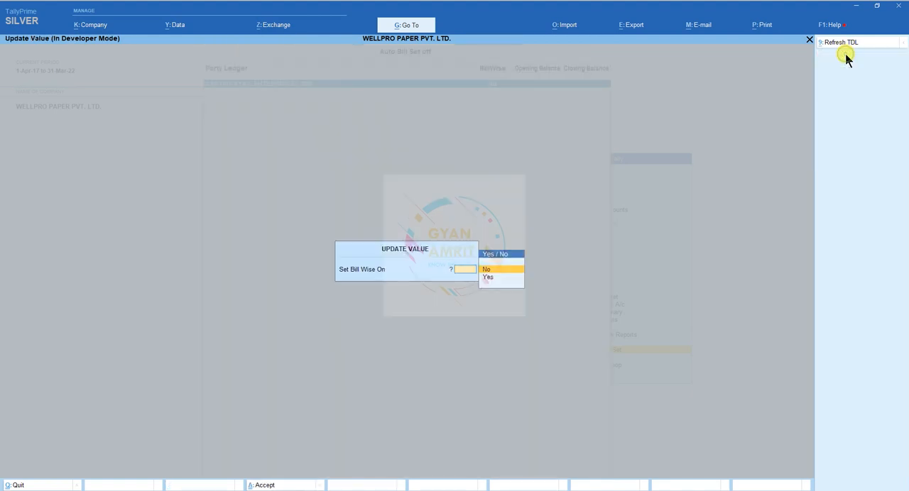
key("Down")
key("Return")
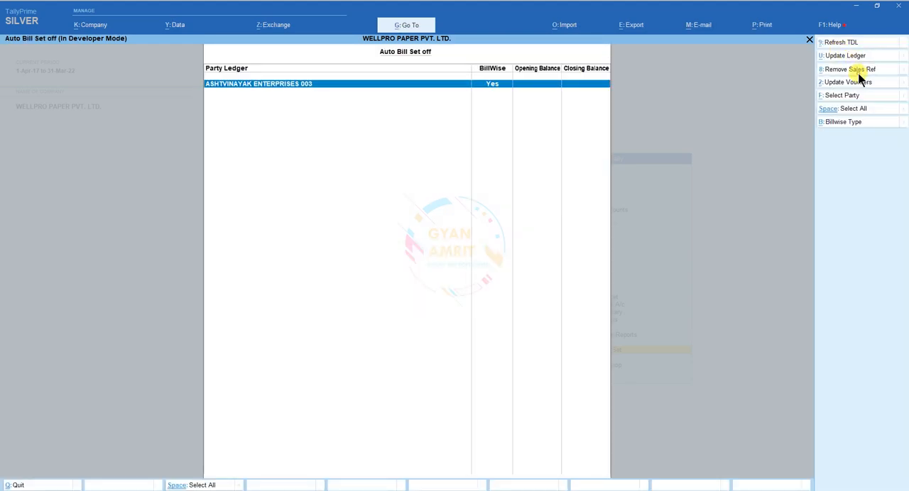
Step: Remove the sales references of ASHTVINAYAK ENTERPRISES 003, update its vouchers bill-wise, and return to the Gateway of Tally
left_click(858, 73)
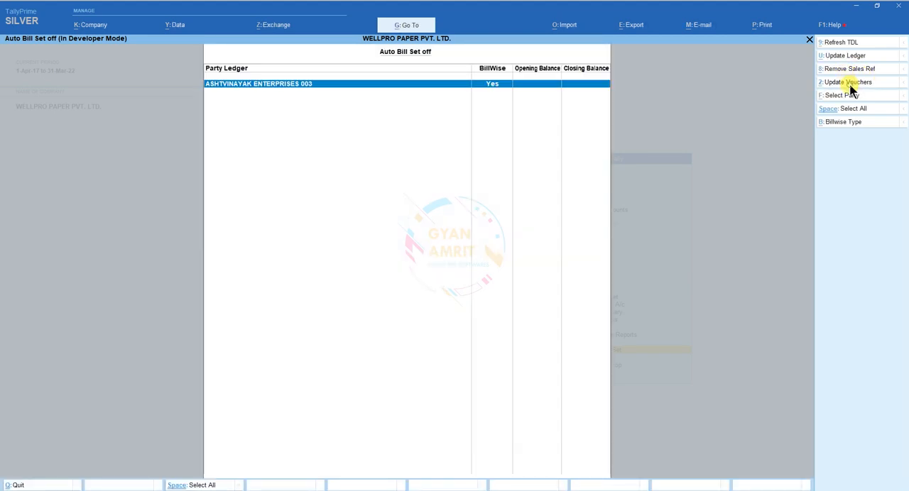
left_click(850, 87)
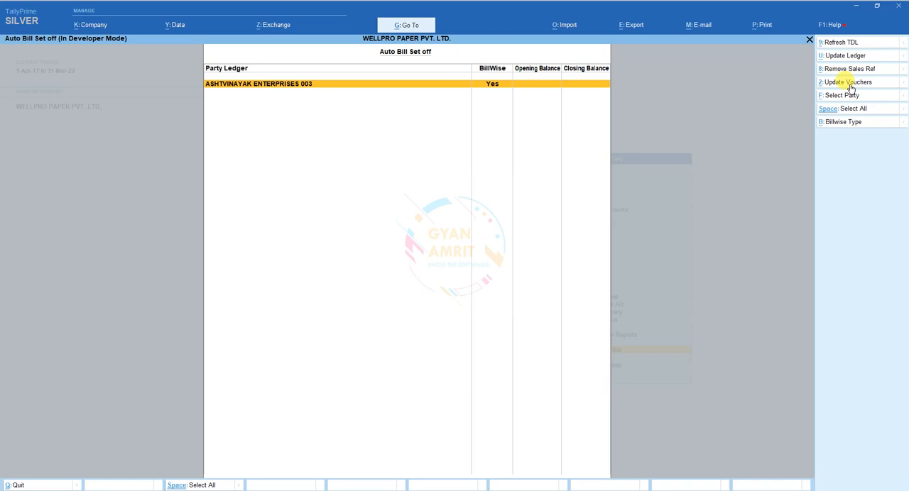
key("Escape")
key("Escape")
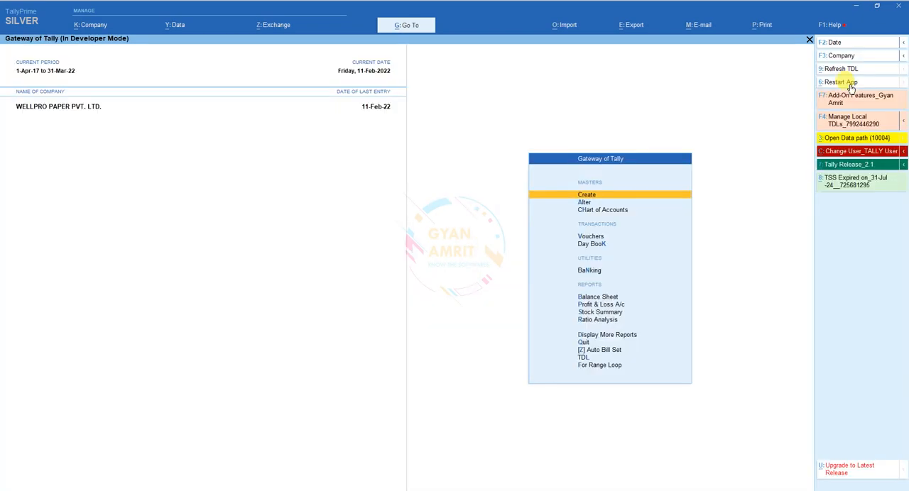
Step: Open the Ledger Outstandings report for ASHTVINAYAK ENTERPRISES 003 with Type of Bills set to All Bills
type("sol003")
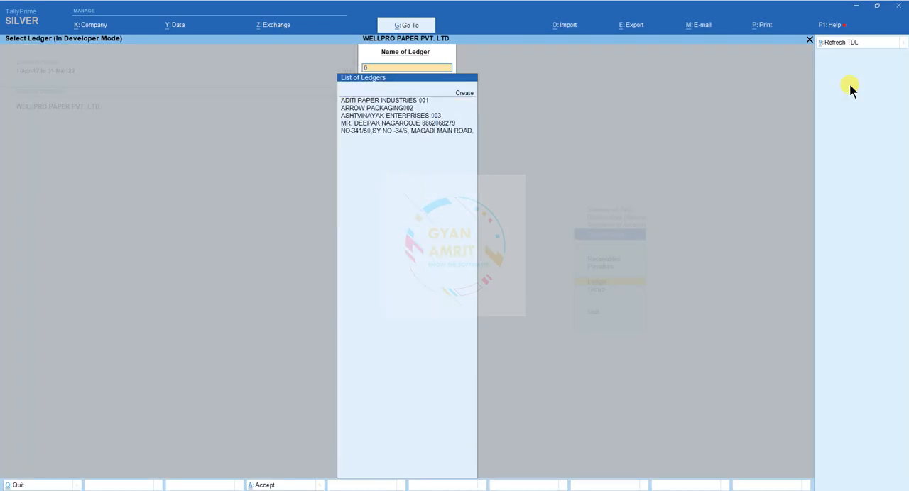
key("Return")
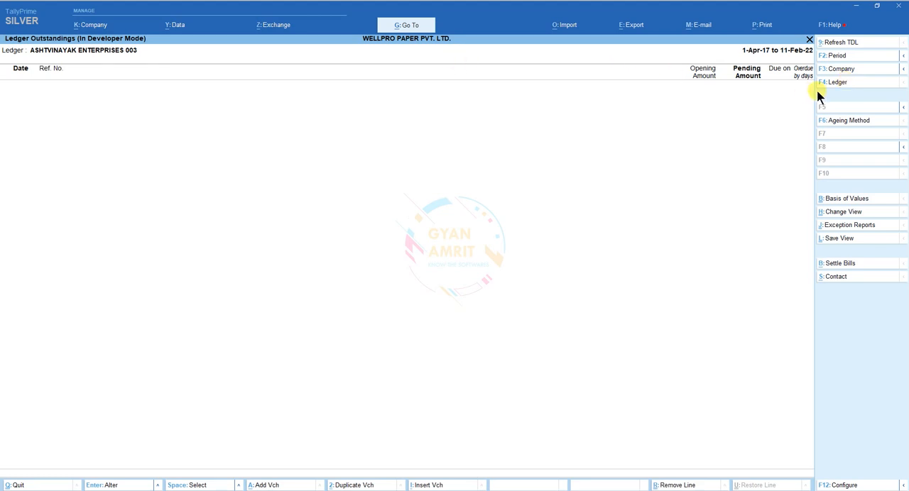
left_click(845, 199)
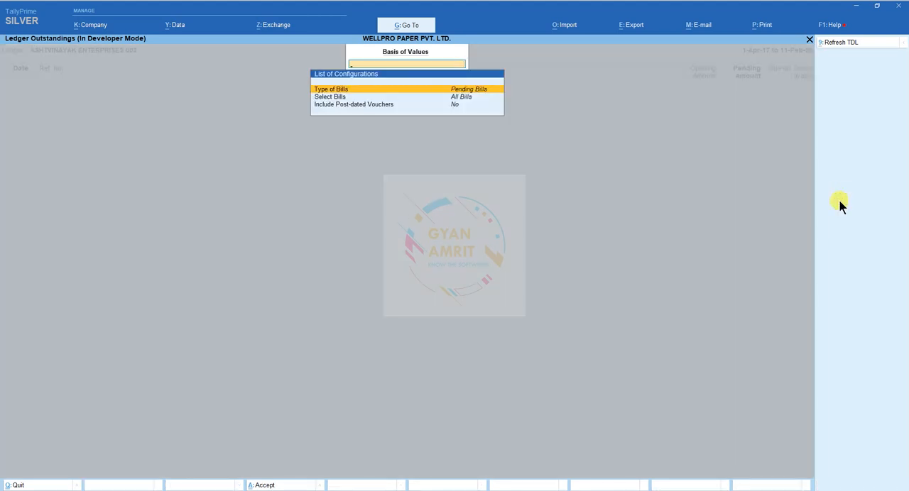
key("Return")
key("Up")
key("Up")
key("Return")
key("ctrl+a")
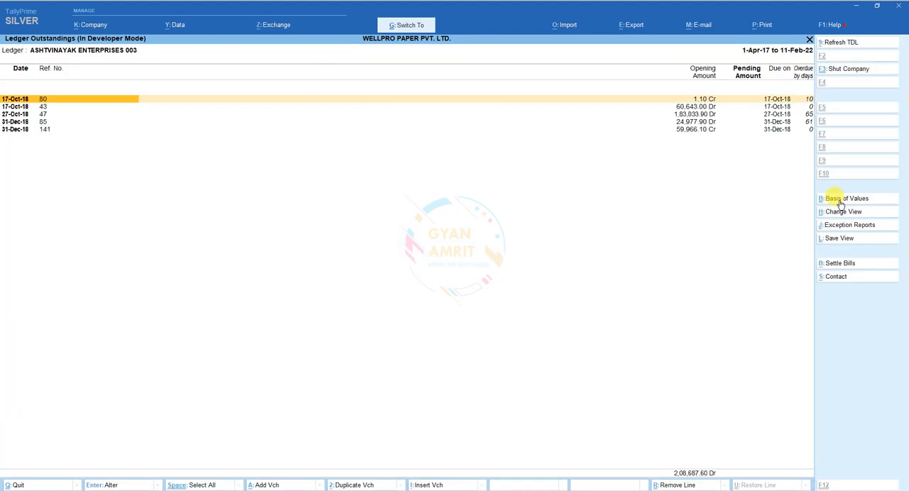
Step: Go through the listed bills and expand bills 43 and 47 to view the vouchers adjusted against them
key("Down")
key("Down")
key("Down")
key("Down")
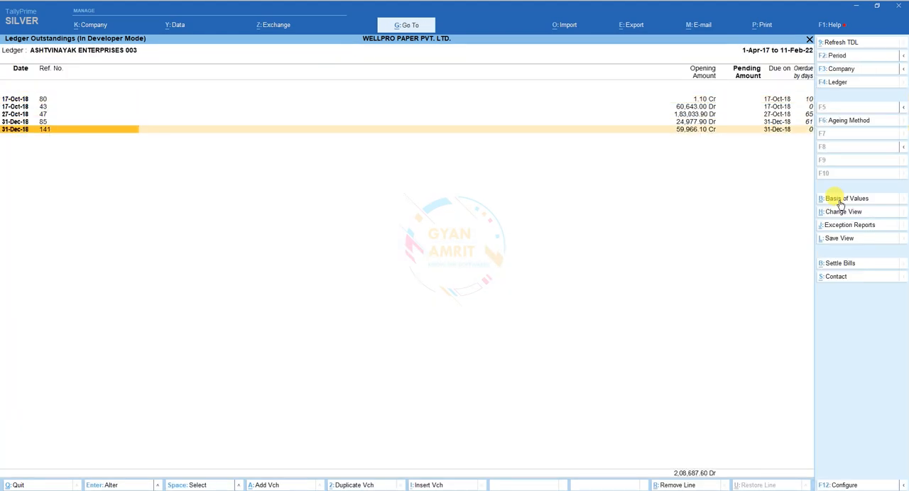
key("Up")
key("Up")
key("Up")
key("Up")
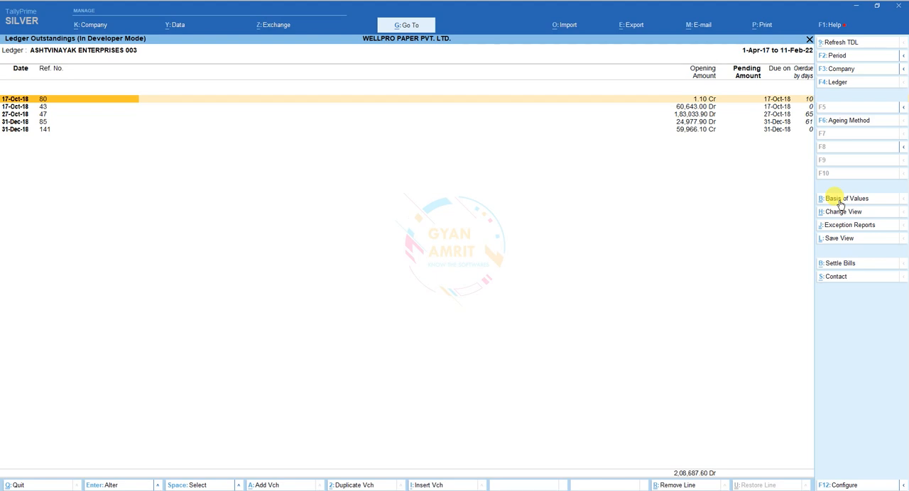
key("Down")
key("shift+Return")
key("Down")
key("Down")
key("Down")
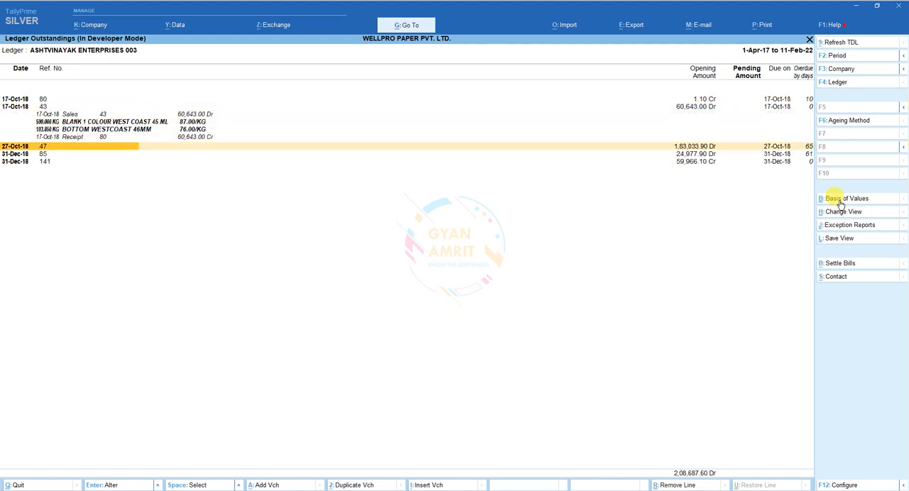
key("shift+Return")
key("Down")
key("Down")
key("Down")
key("Down")
key("Down")
key("Down")
key("Down")
key("Down")
key("Down")
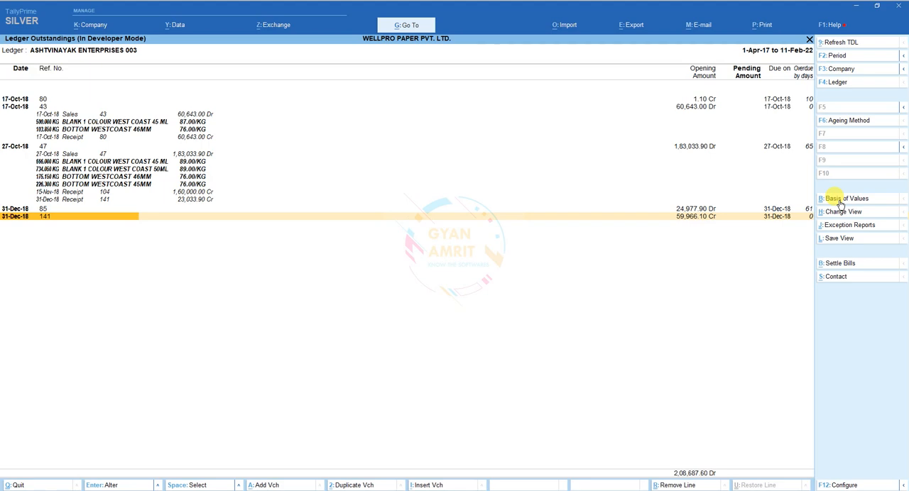
Step: Leave the Ledger Outstandings report and open the Auto Bill Set list for the Sundry Debtors group
key("Escape")
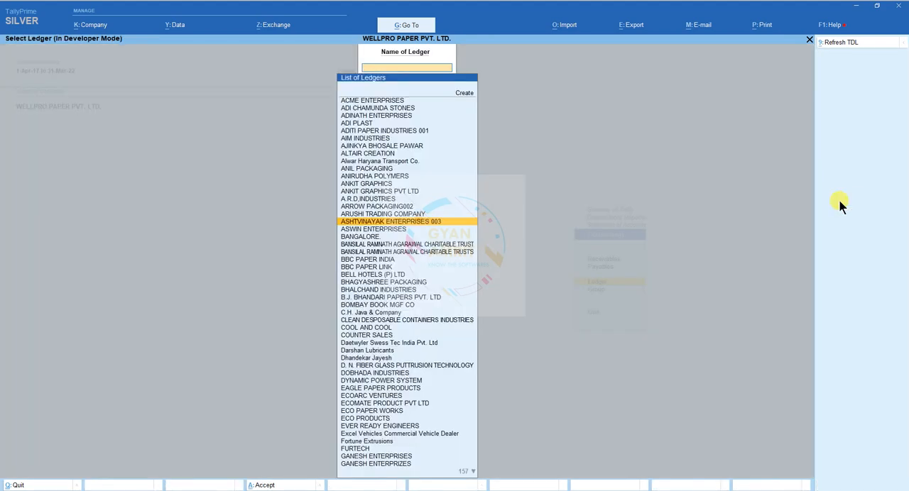
key("Escape")
key("Down")
key("Escape")
key("Down")
key("Down")
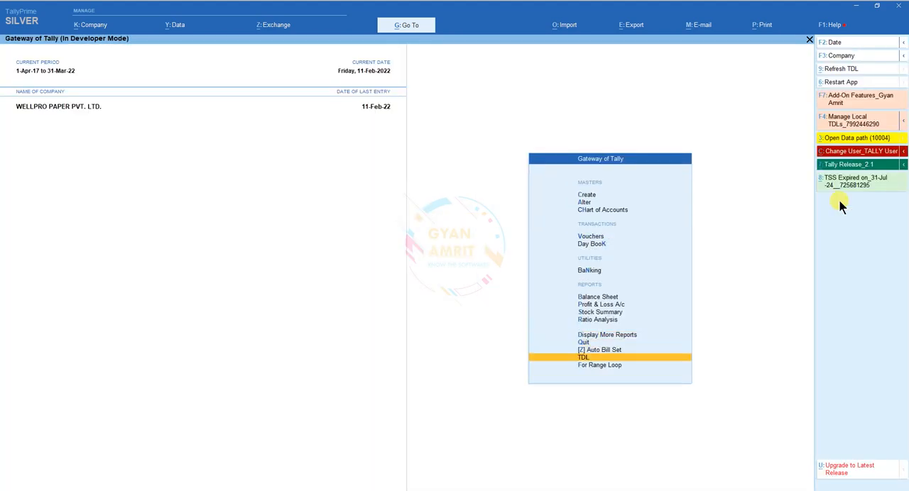
key("Up")
key("Return")
type("Sun")
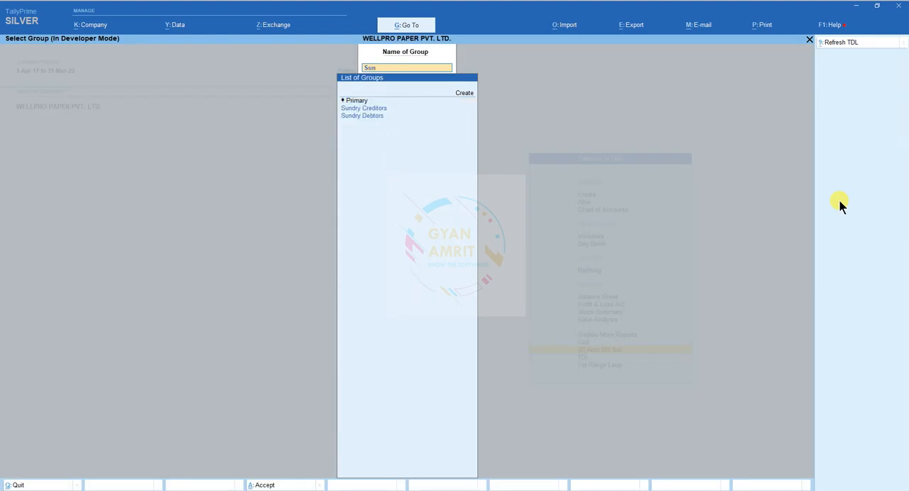
key("Down")
key("Return")
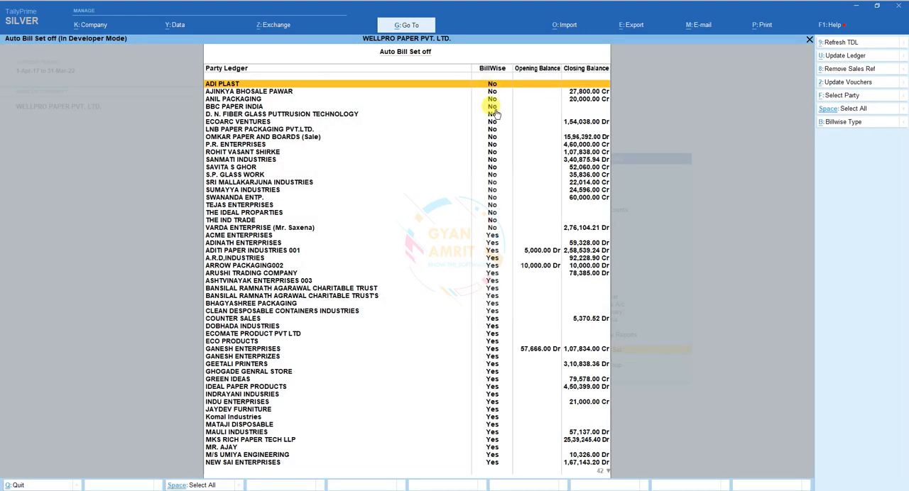
Step: Filter the Auto Bill Set list by Billwise Type NO
left_click(840, 122)
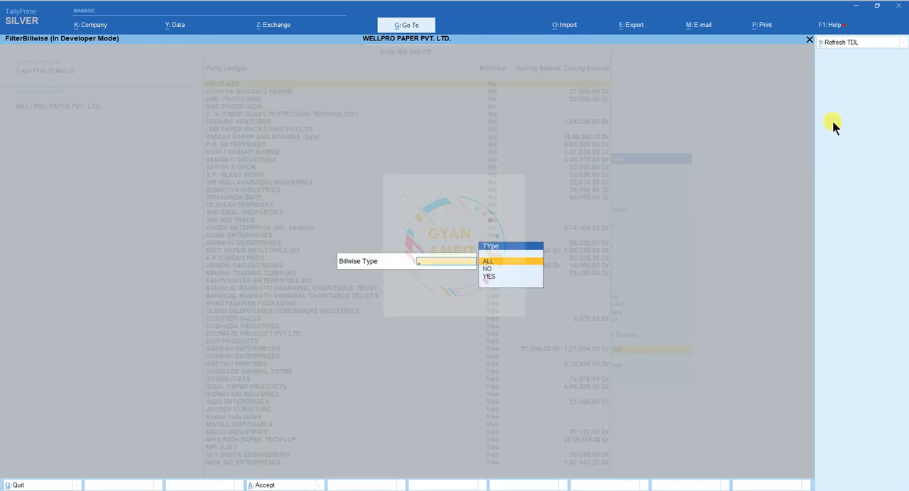
key("Down")
key("Return")
key("Return")
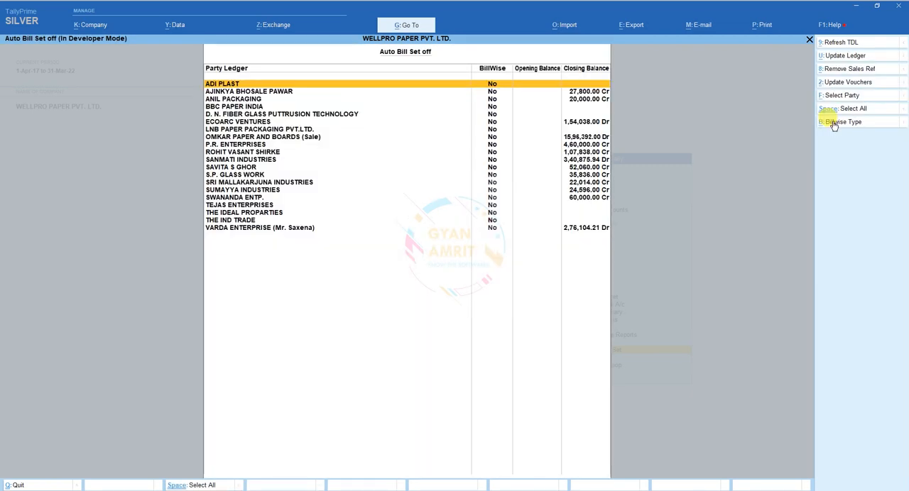
Step: Select all the listed parties without bill-wise details and update their vouchers
key("Down")
key("Down")
key("Down")
key("Down")
key("Down")
key("Down")
key("Down")
key("Down")
key("Down")
key("Down")
key("Down")
key("Down")
key("Down")
key("Down")
key("Down")
key("Down")
key("Down")
key("Down")
key("Down")
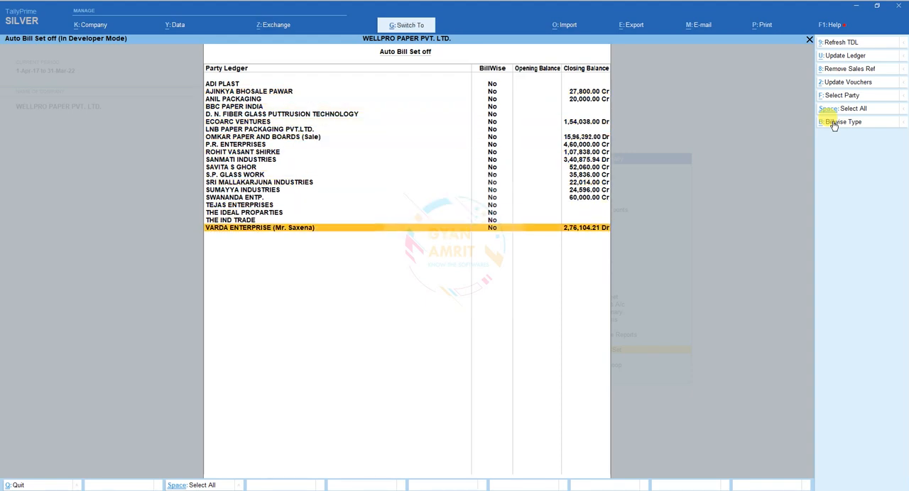
key("space")
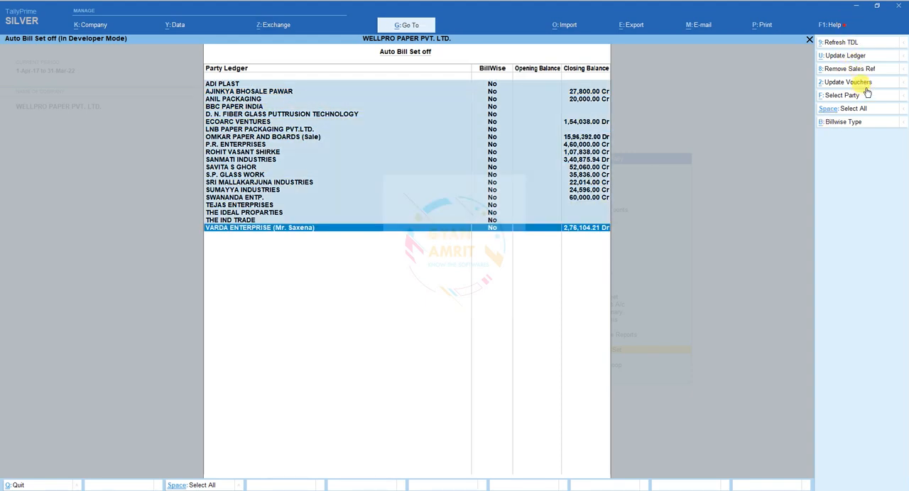
left_click(865, 83)
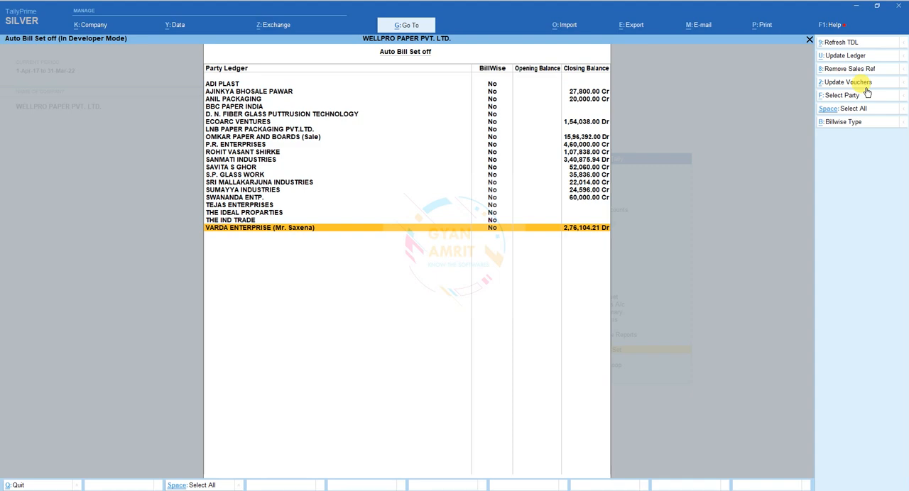
Step: Filter the Auto Bill Set list by Billwise Type YES
left_click(838, 123)
key("Return")
key("Return")
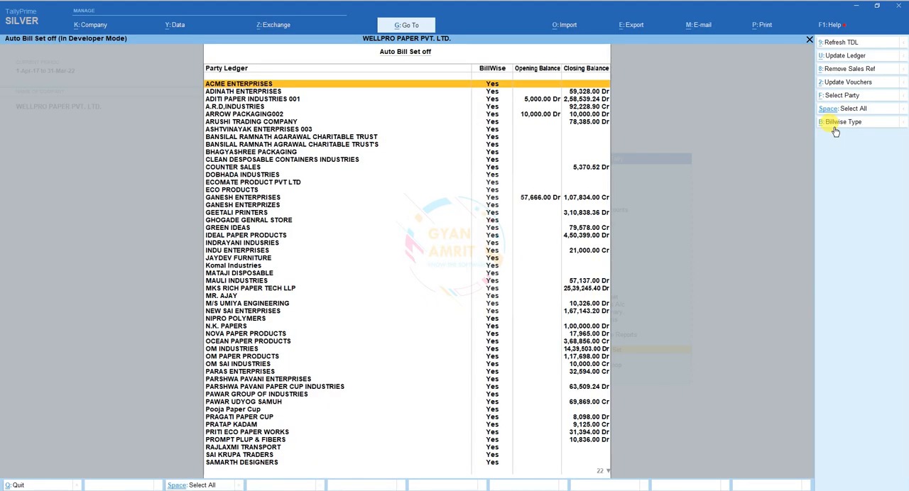
Step: Set the Billwise Type filter of the Auto Bill Set list to ALL
left_click(835, 128)
type("y")
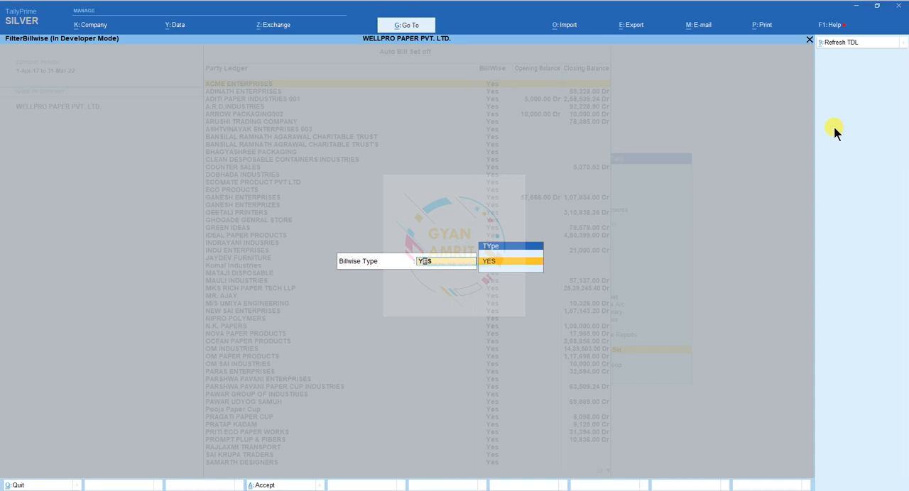
key("Return")
key("Escape")
key("Up")
key("Up")
key("Return")
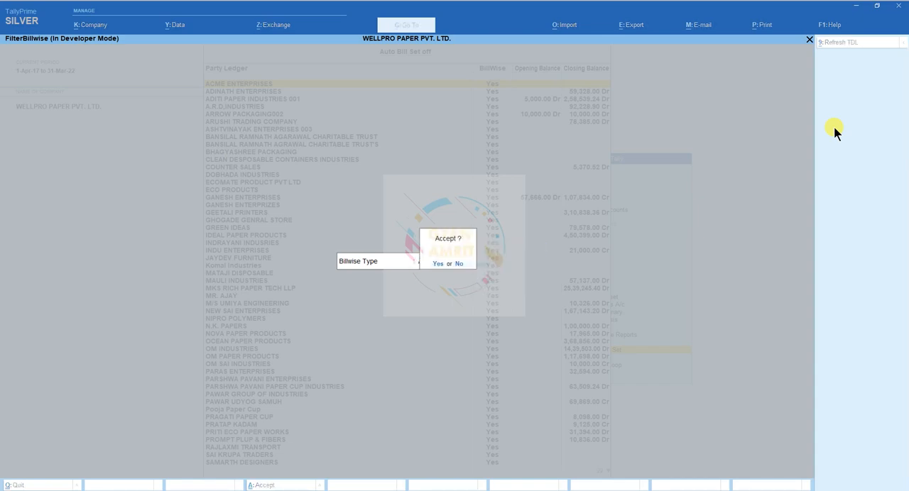
key("Return")
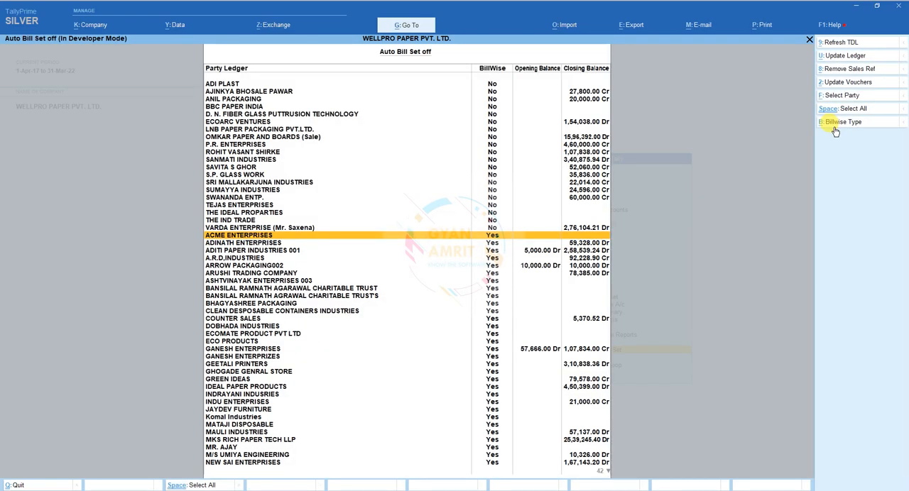